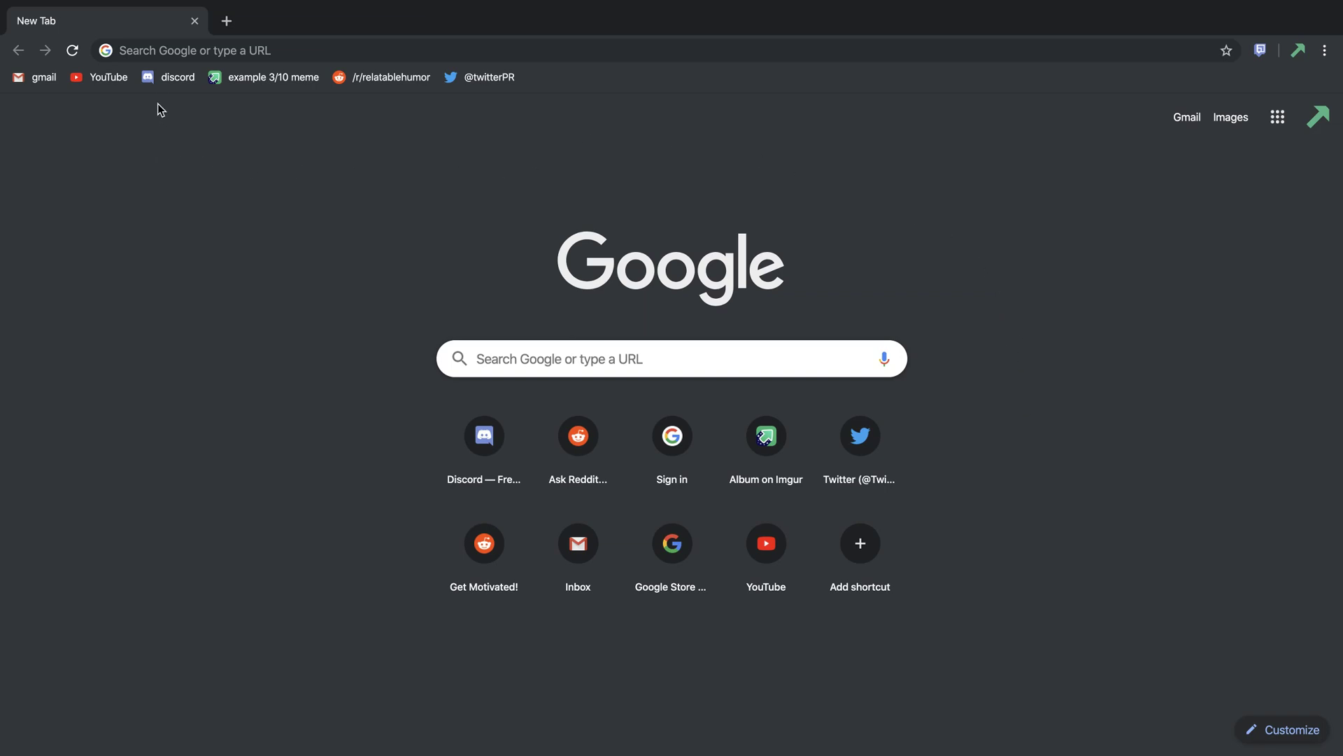
Open the Discord website from its bookmark in a new Chrome tab and switch to it
middle_click(161, 79)
left_click(264, 21)
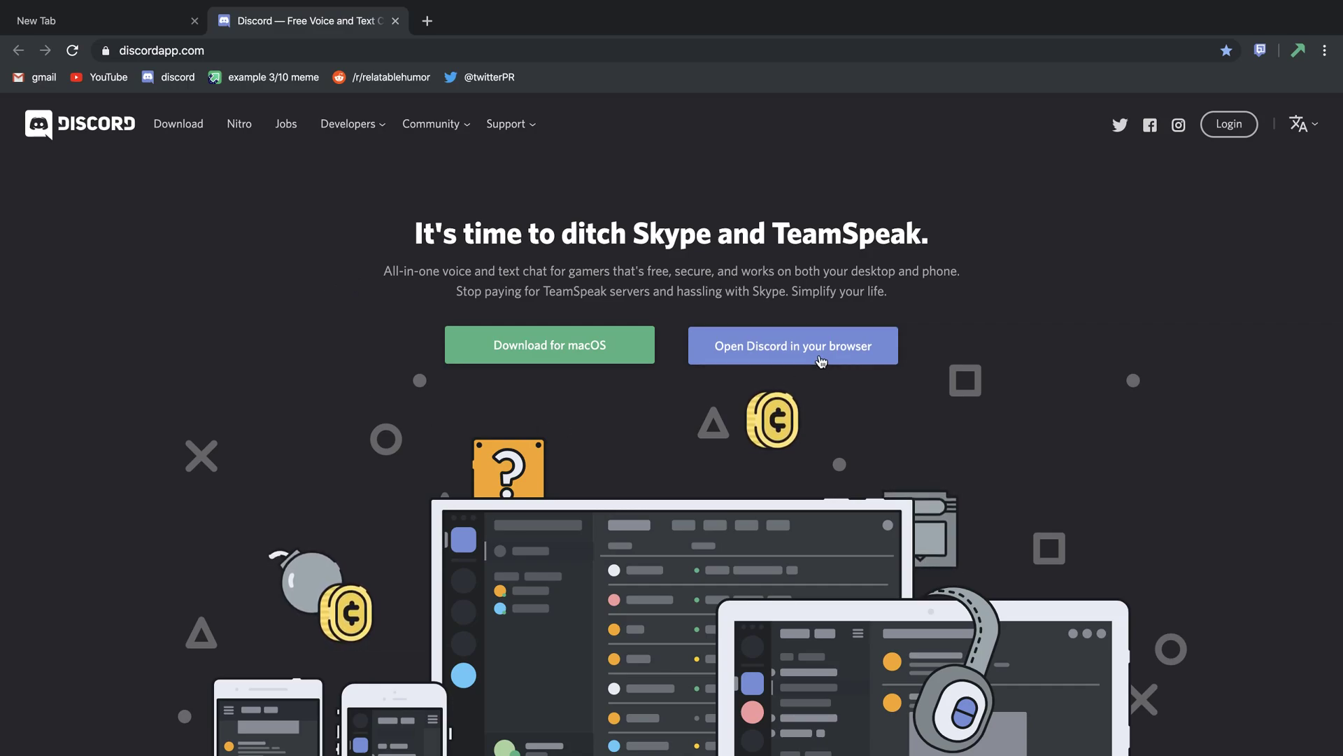
Start Discord in the browser with the username 'grobel' and begin the robot check
left_click(822, 353)
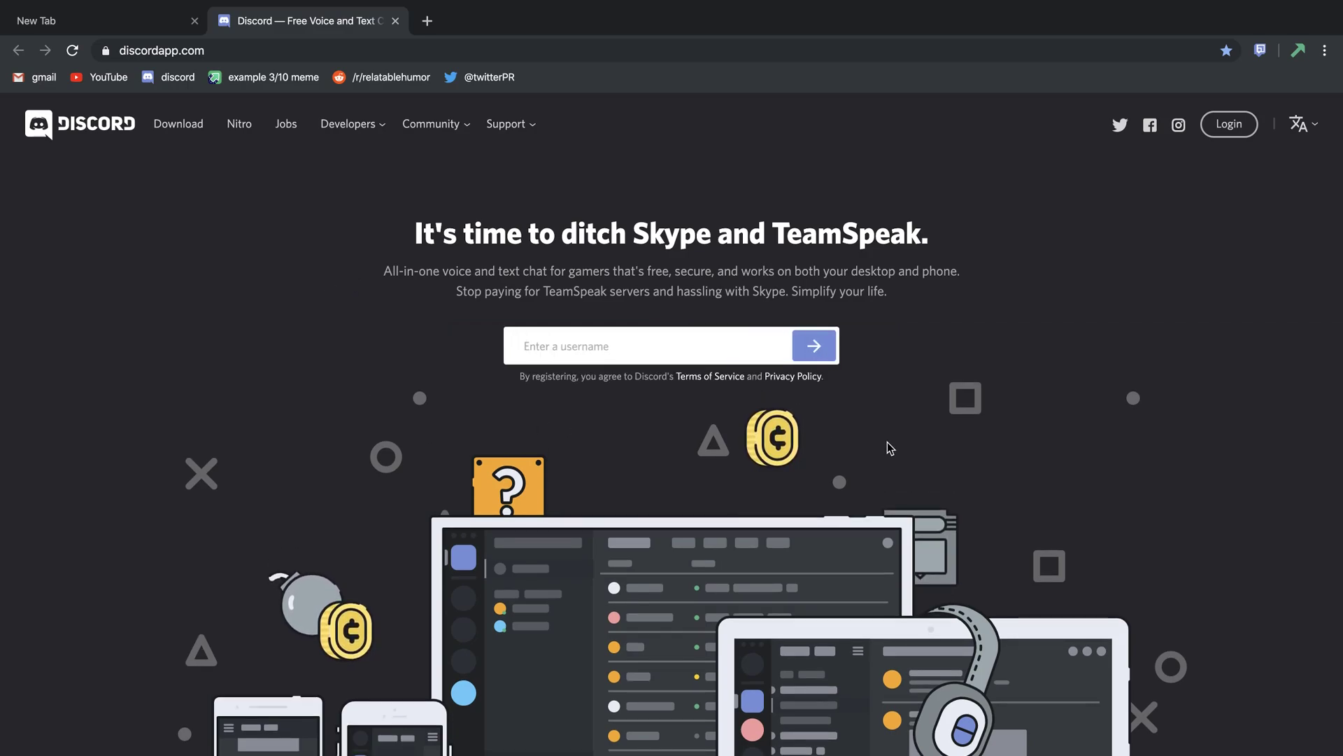
type("grobel")
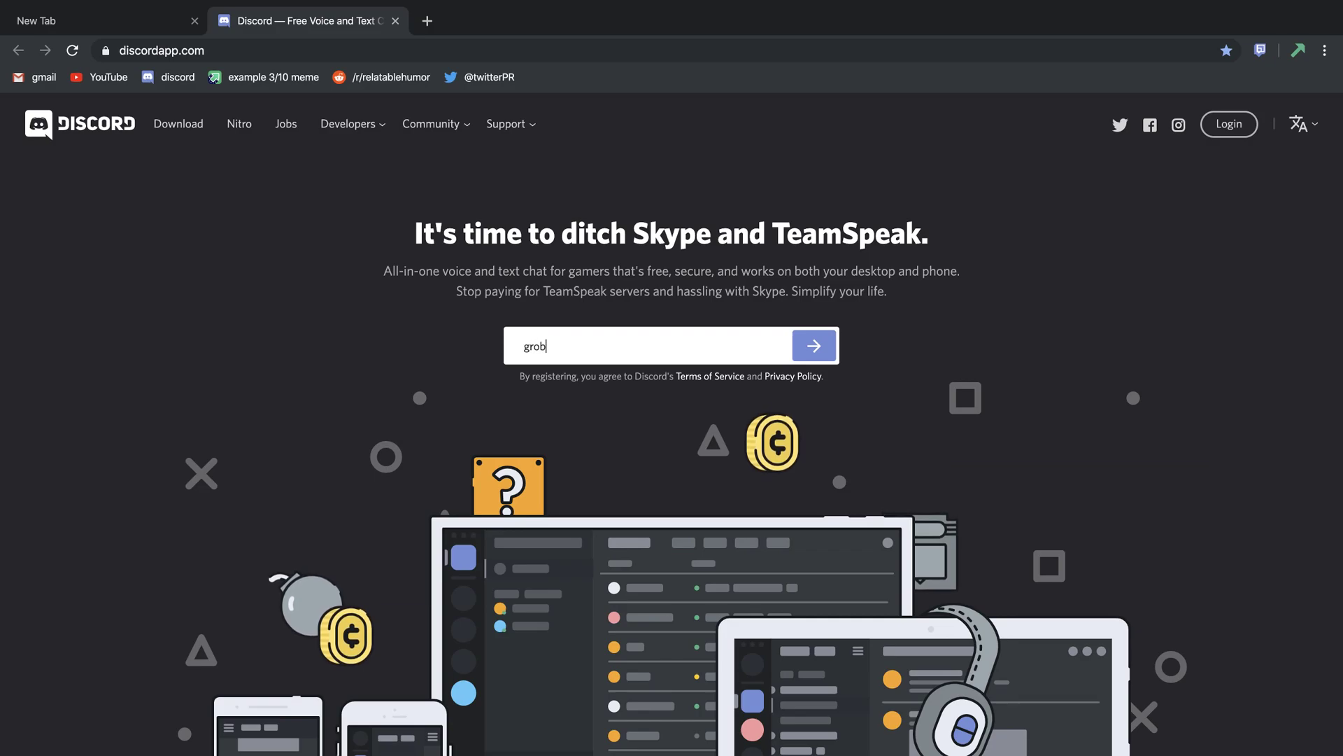
key("Return")
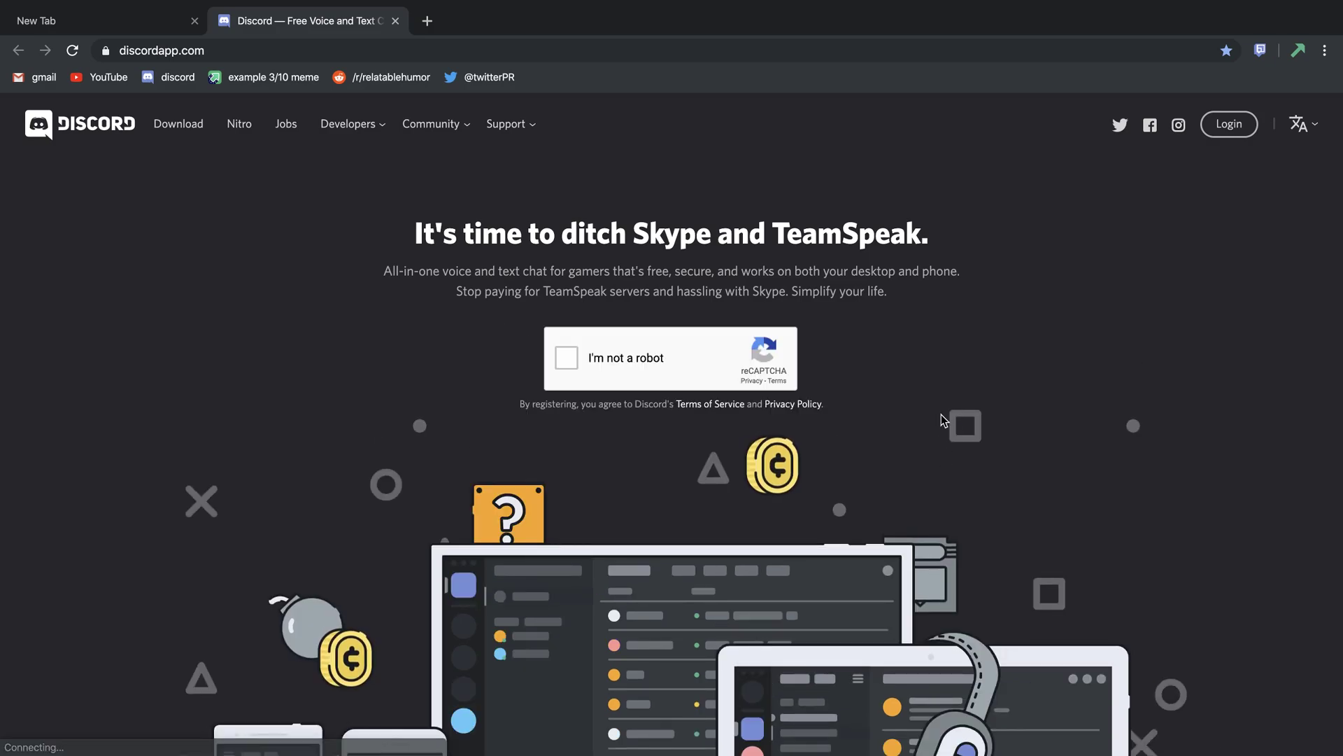
left_click(563, 363)
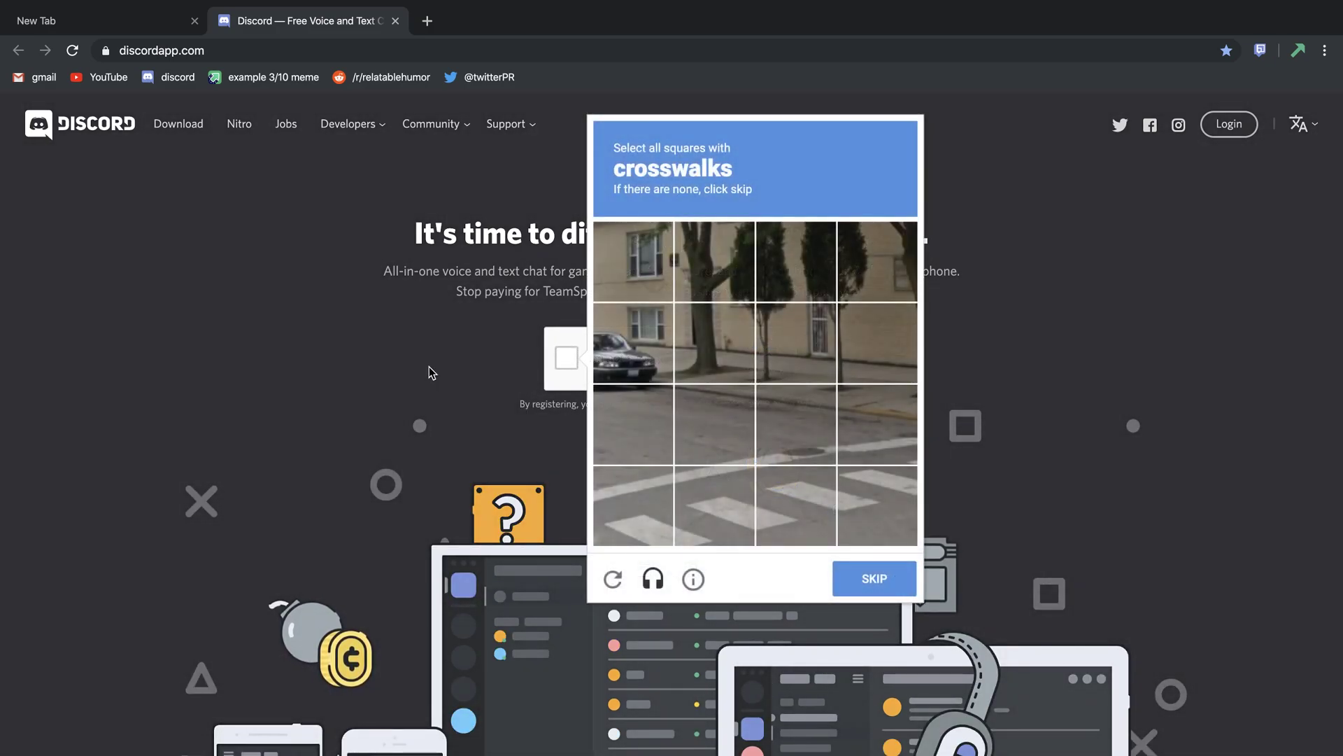
Select the seven crosswalk tiles in the first reCAPTCHA challenge and continue
left_click(633, 505)
left_click(715, 505)
left_click(796, 505)
left_click(877, 505)
left_click(877, 424)
left_click(779, 425)
left_click(715, 424)
left_click(875, 578)
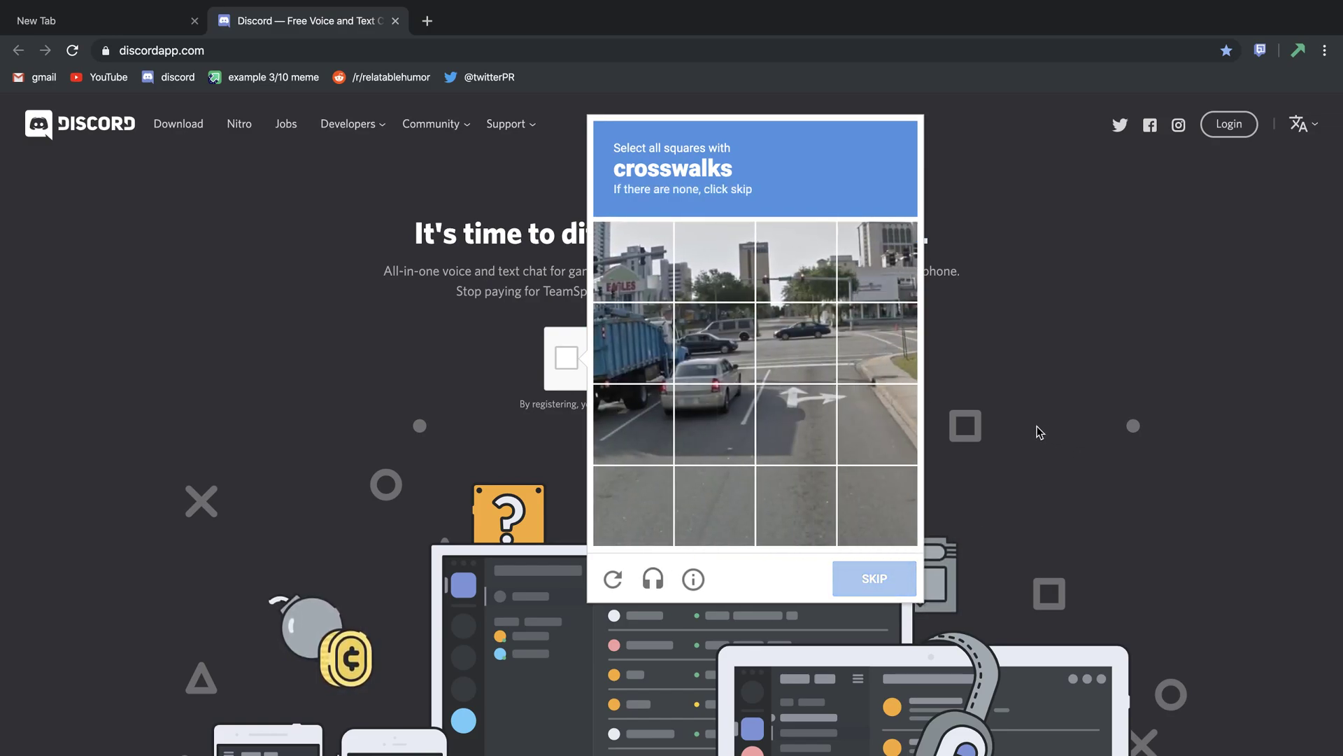
Select the four crosswalk tiles in the second challenge and verify
left_click(787, 363)
left_click(861, 357)
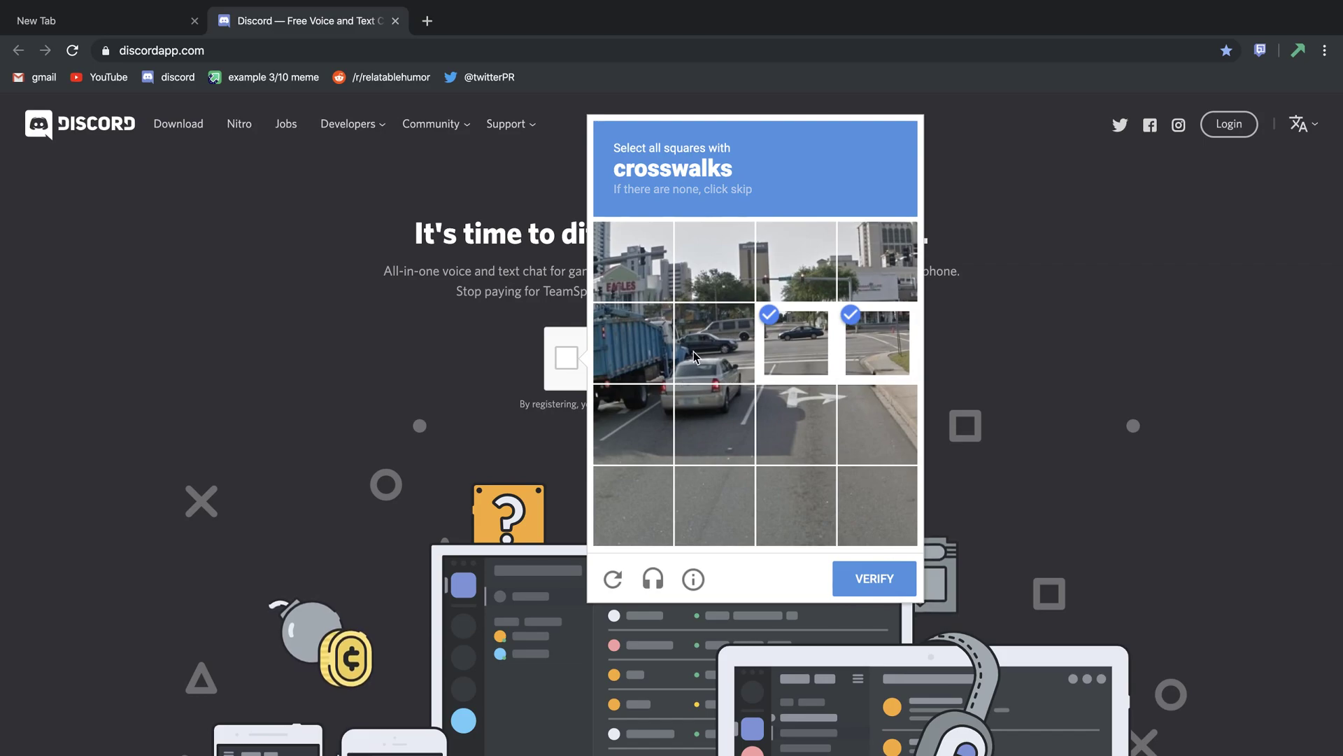
left_click(696, 357)
left_click(665, 368)
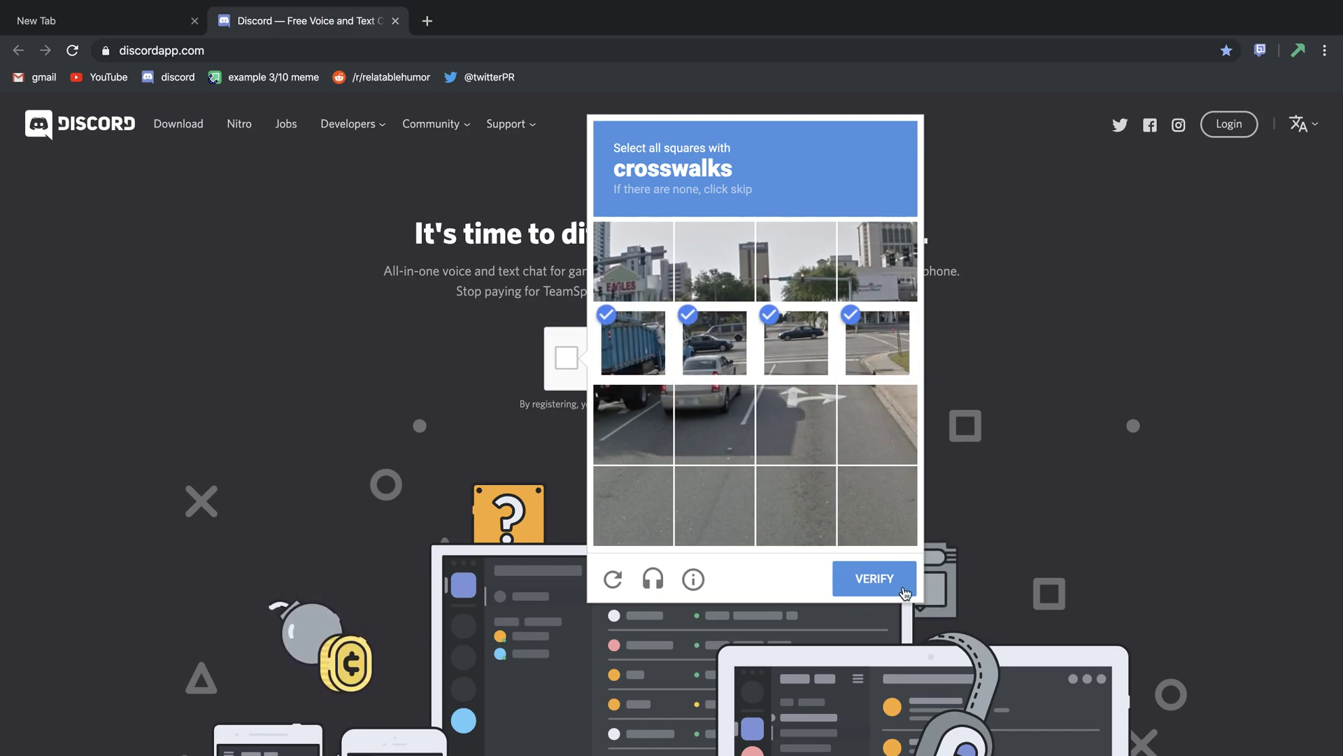
left_click(903, 588)
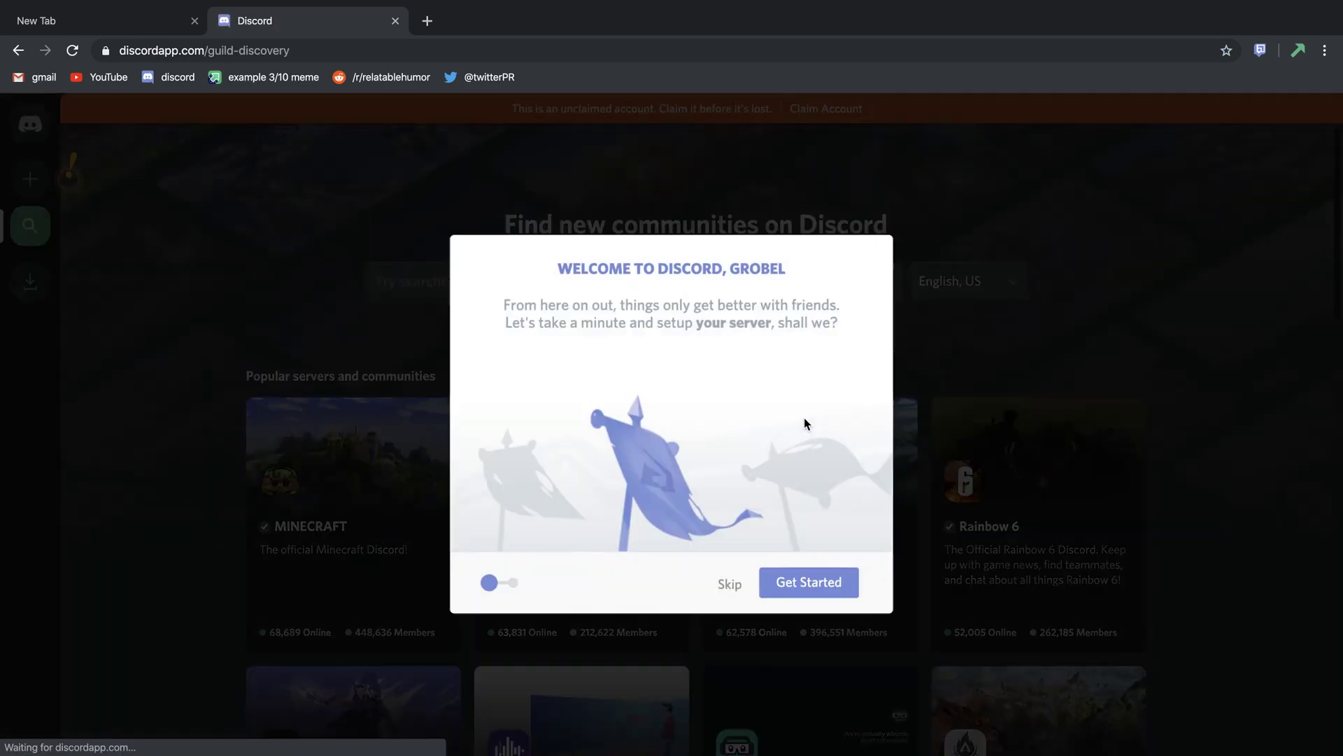
Skip the welcome and claim-account prompts, then name a new server 'grobel-test'
left_click(730, 588)
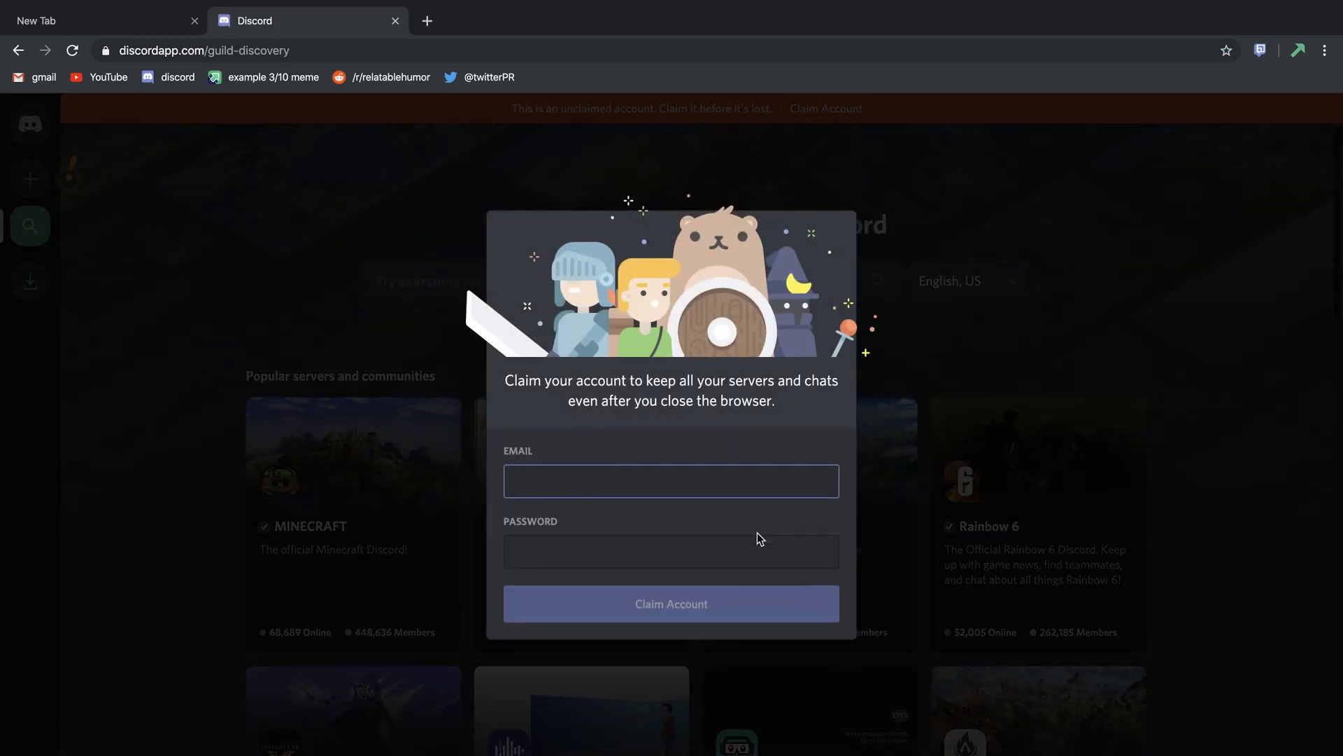
left_click(914, 426)
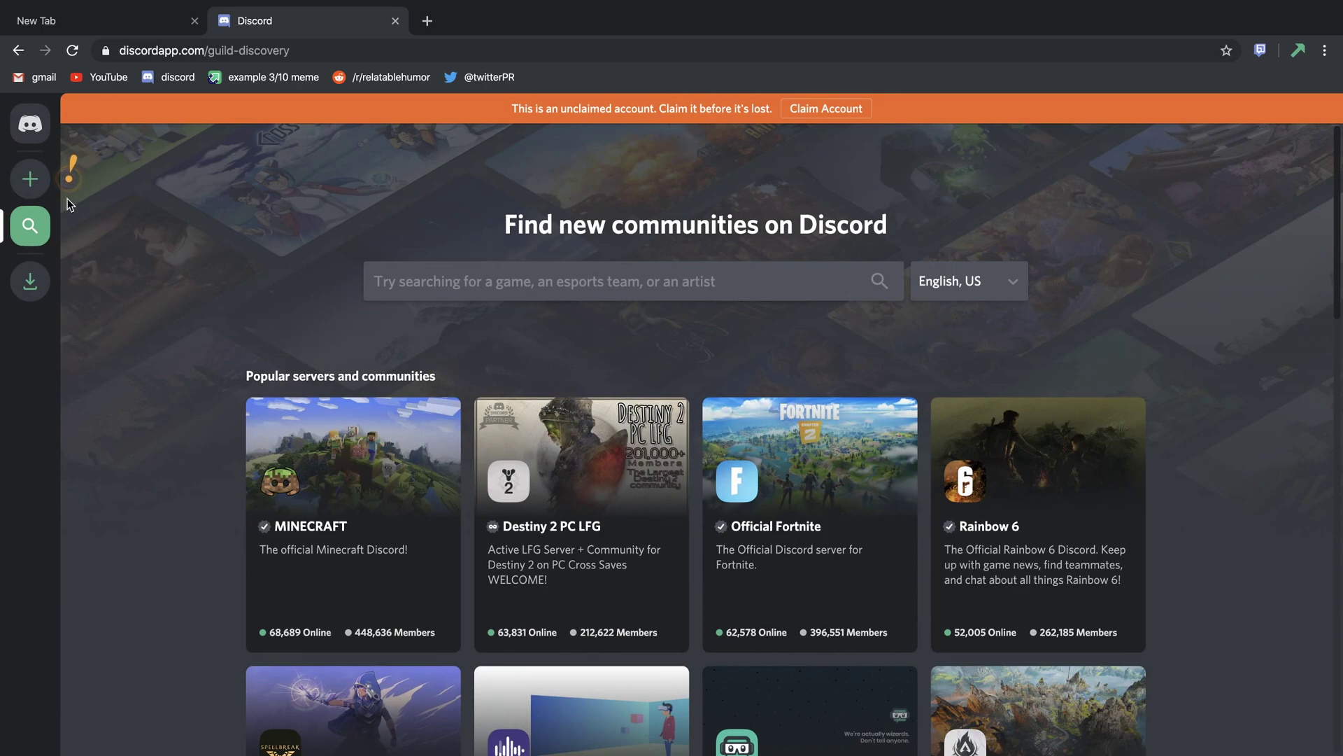
left_click(30, 179)
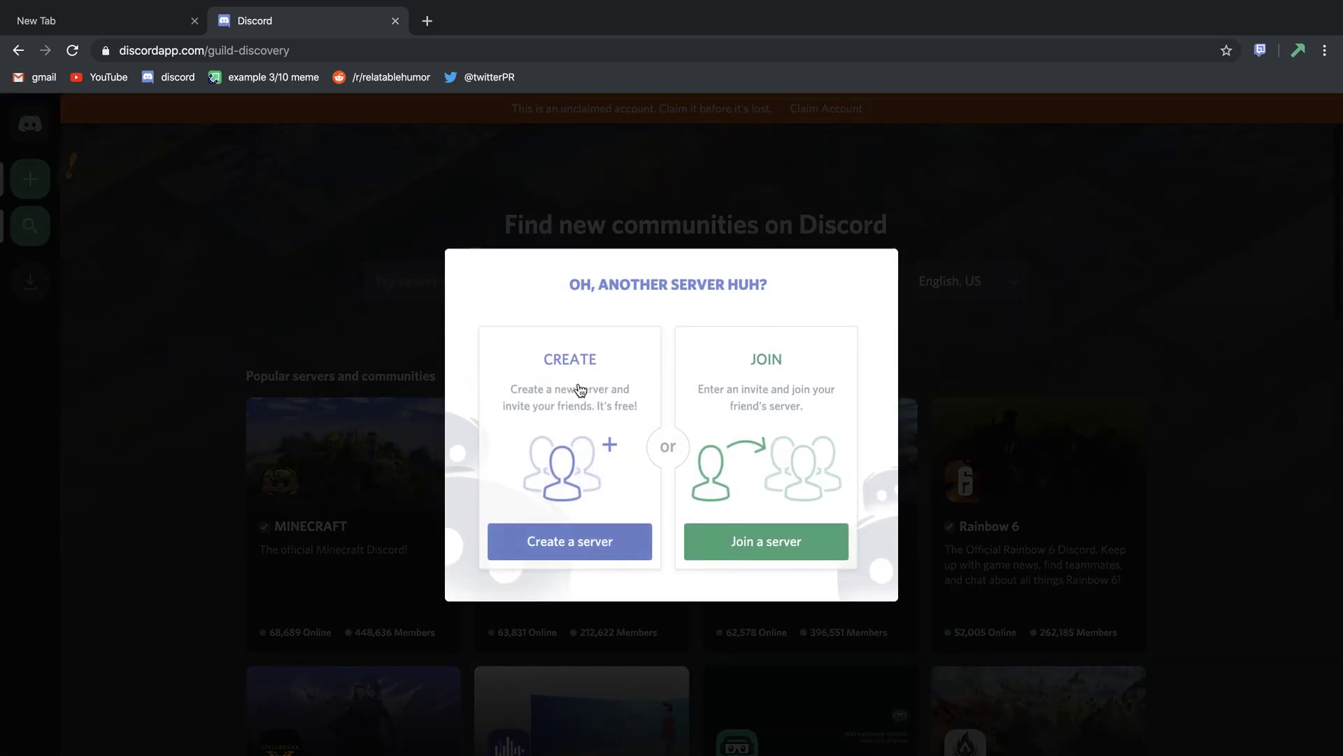
left_click(618, 540)
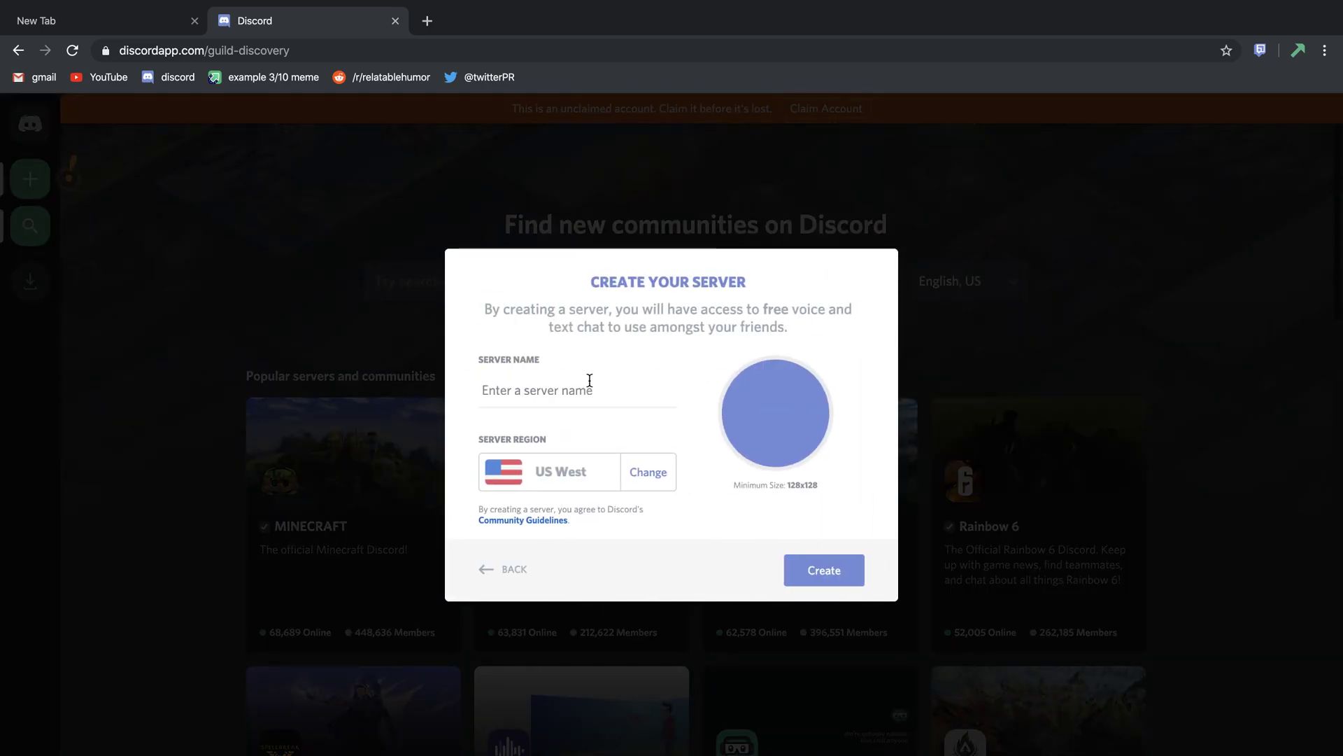
type("grobel")
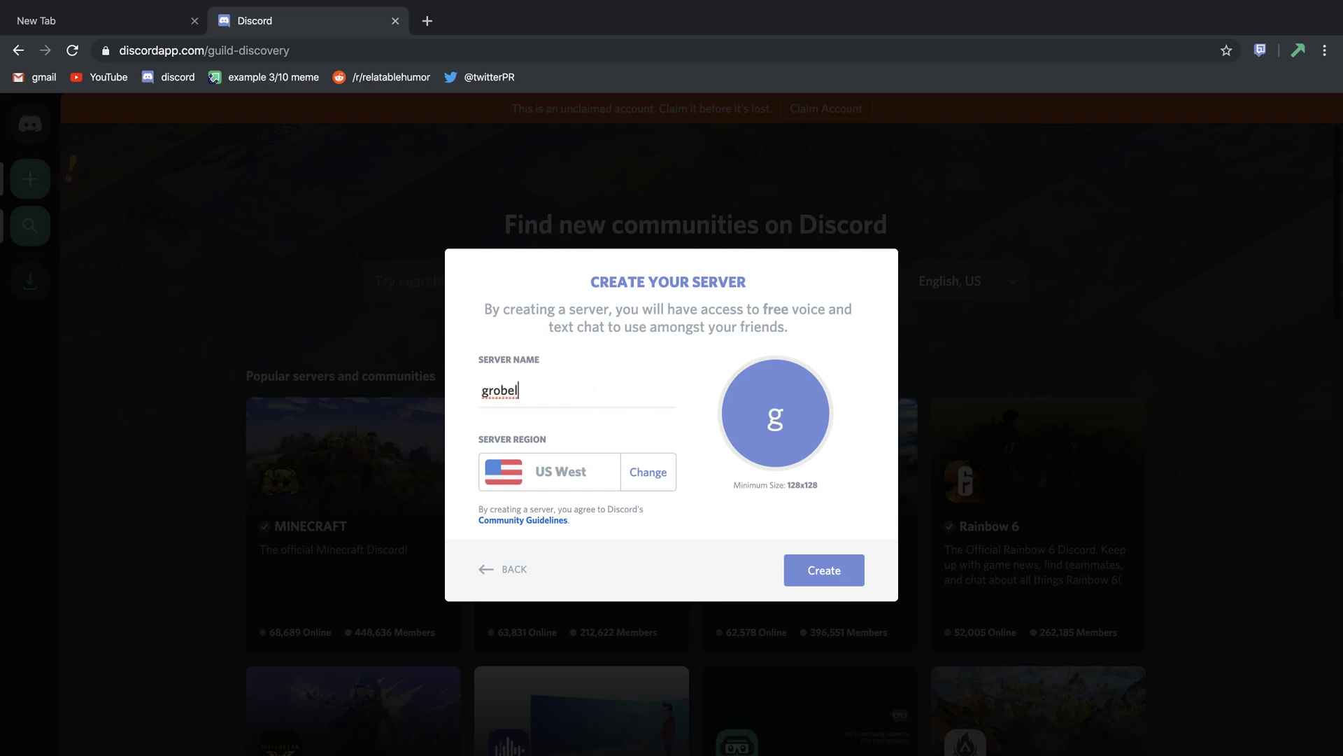
type("-test")
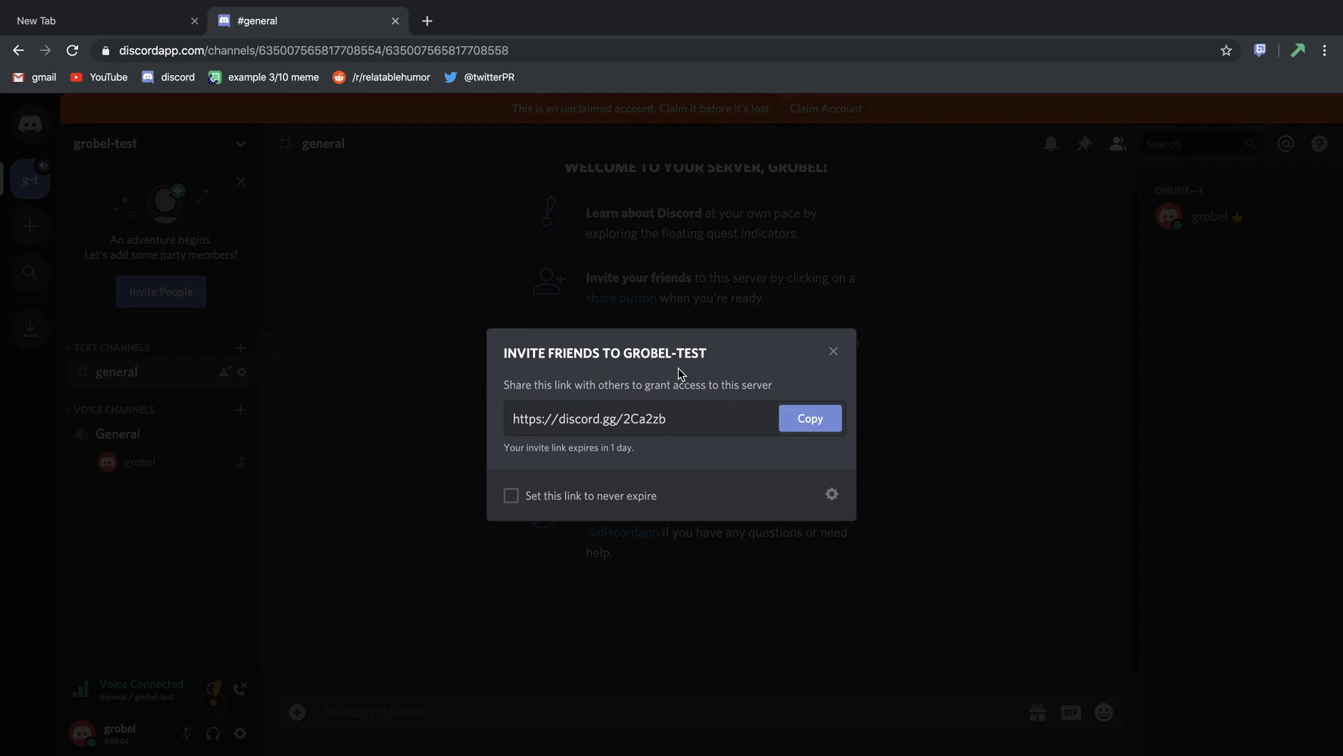
Close the Invite Friends dialog to reveal the grobel-test #general channel
left_click(833, 351)
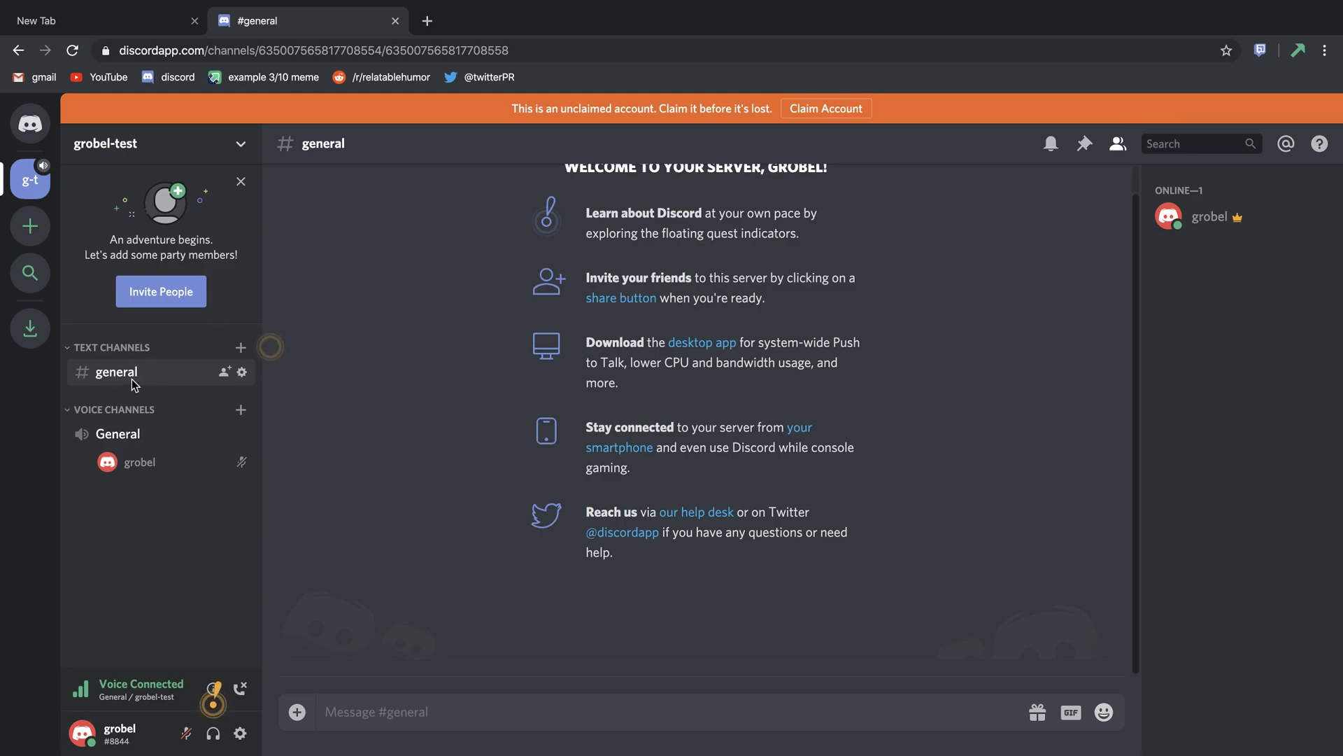
Create the 'Captain Hook' webhook in #general's settings, copy its URL and save it
left_click(242, 373)
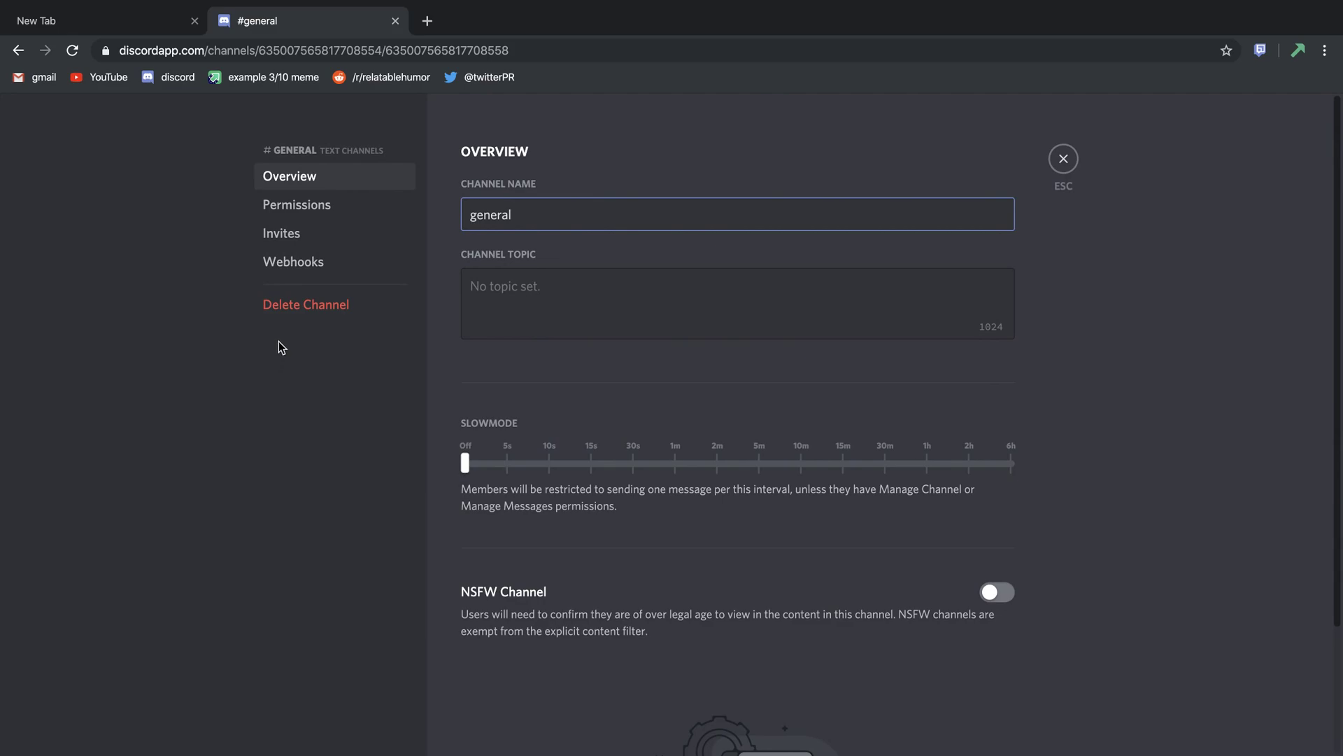
left_click(302, 270)
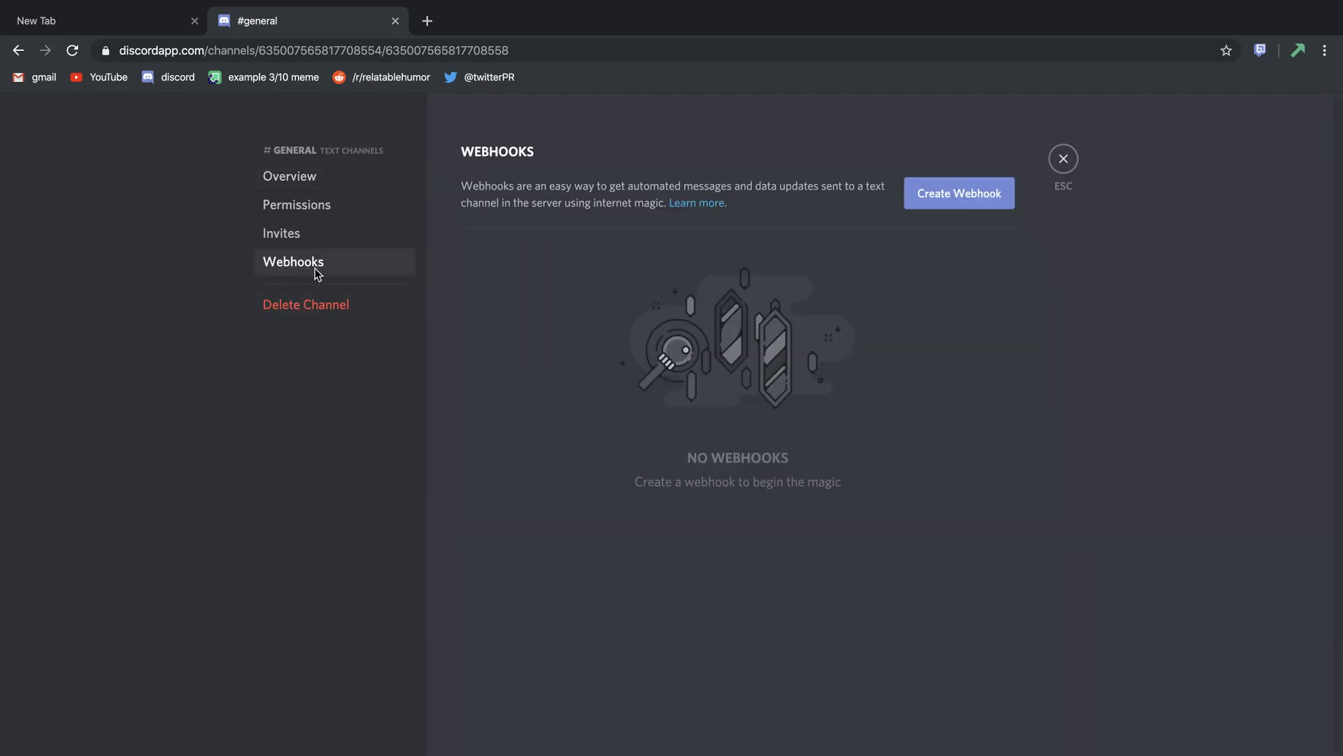
left_click(976, 205)
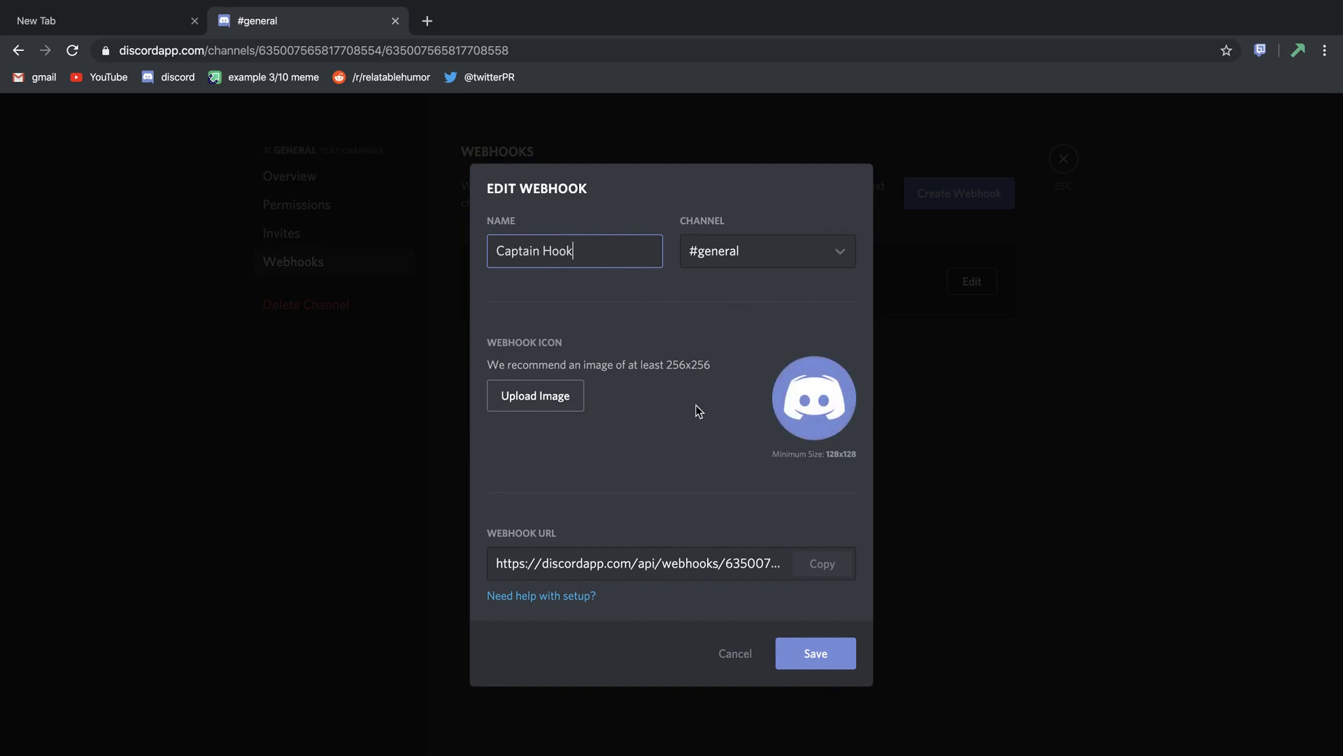
left_click(815, 564)
left_click(792, 655)
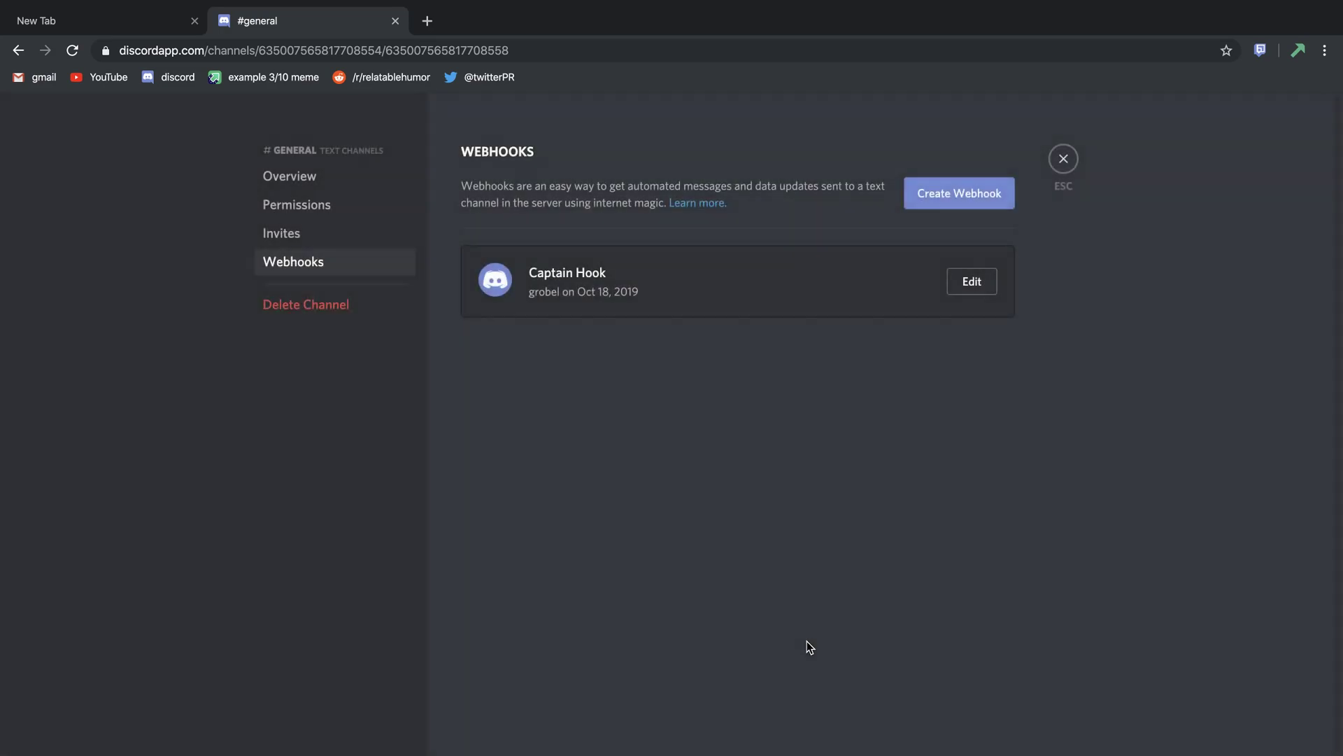
Leave the channel settings and open the Grobel extension's Options page
left_click(1063, 161)
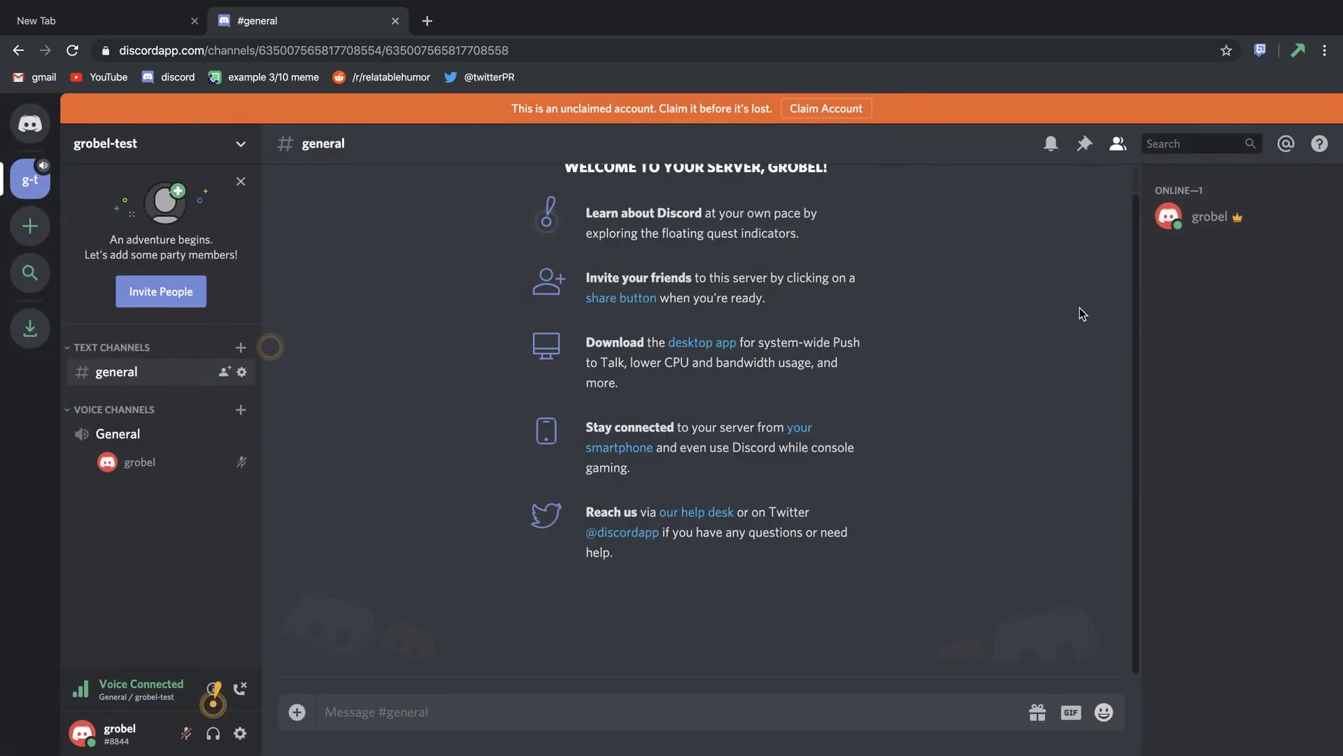
right_click(1260, 50)
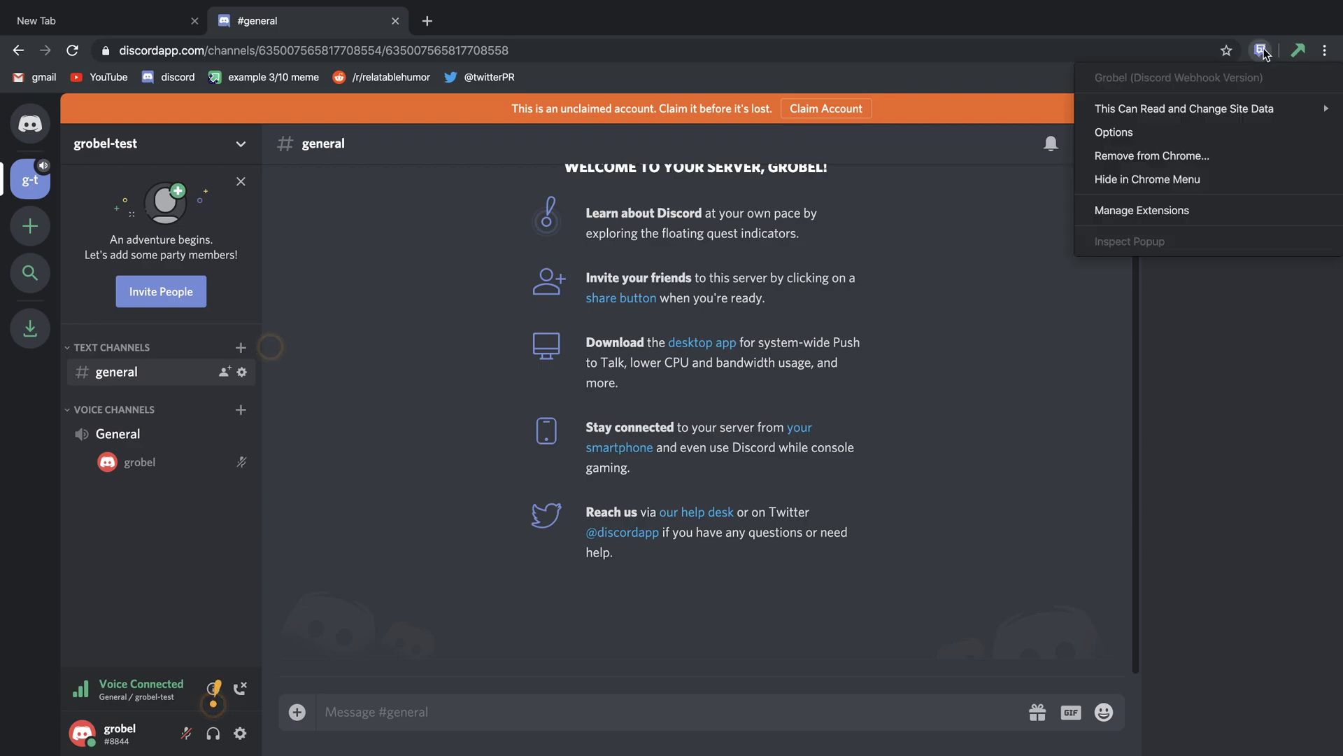
left_click(1165, 132)
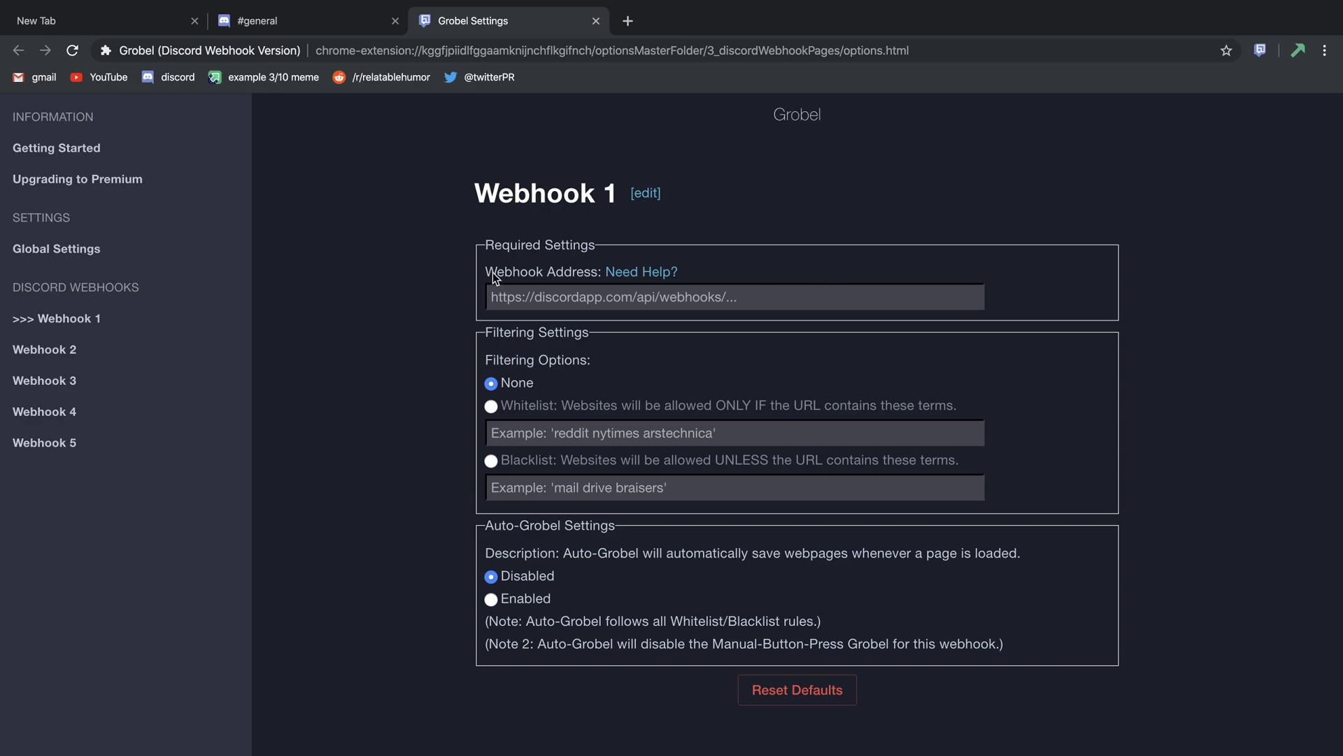
Paste the Discord webhook URL as Webhook 1's address, then open the example Imgur meme
left_click(602, 297)
key("ctrl+v")
left_click(402, 318)
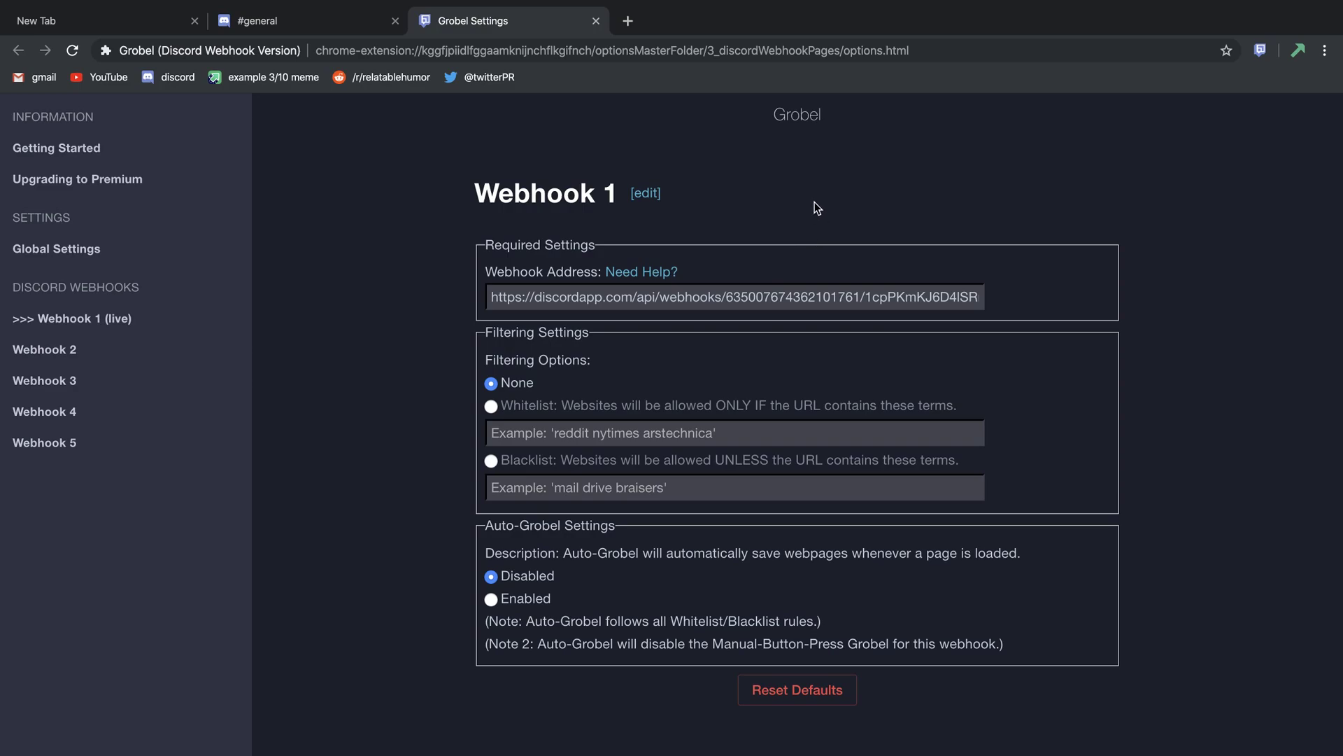
middle_click(265, 79)
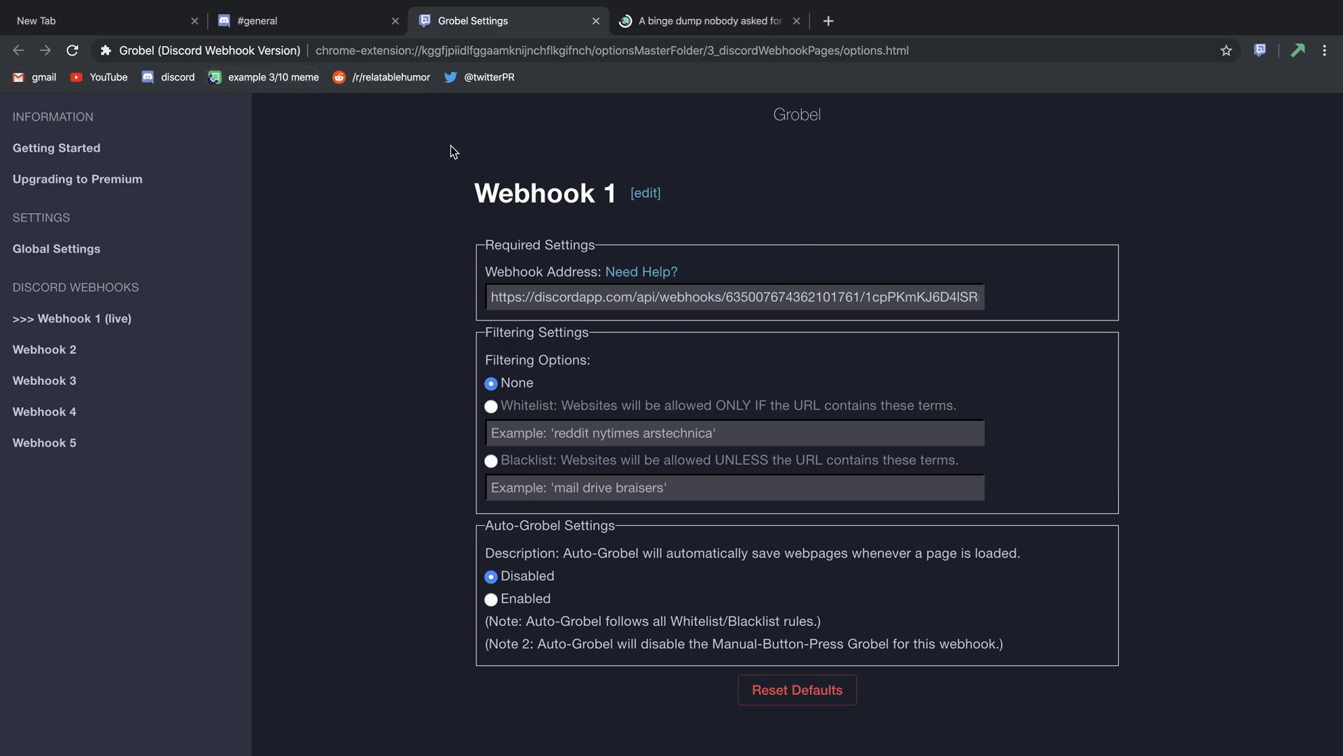
View the Imgur post 'A binge dump nobody asked for 43/50', then return to #general
left_click(720, 20)
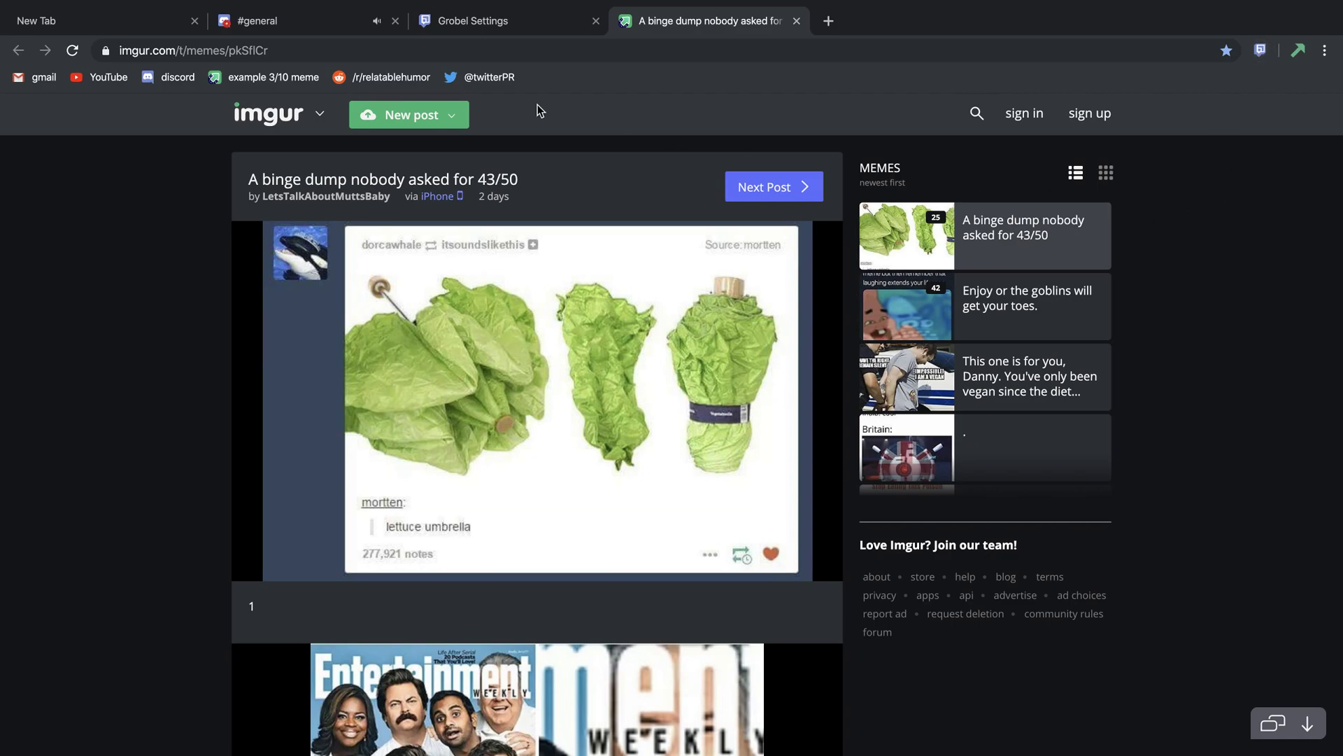
left_click(297, 27)
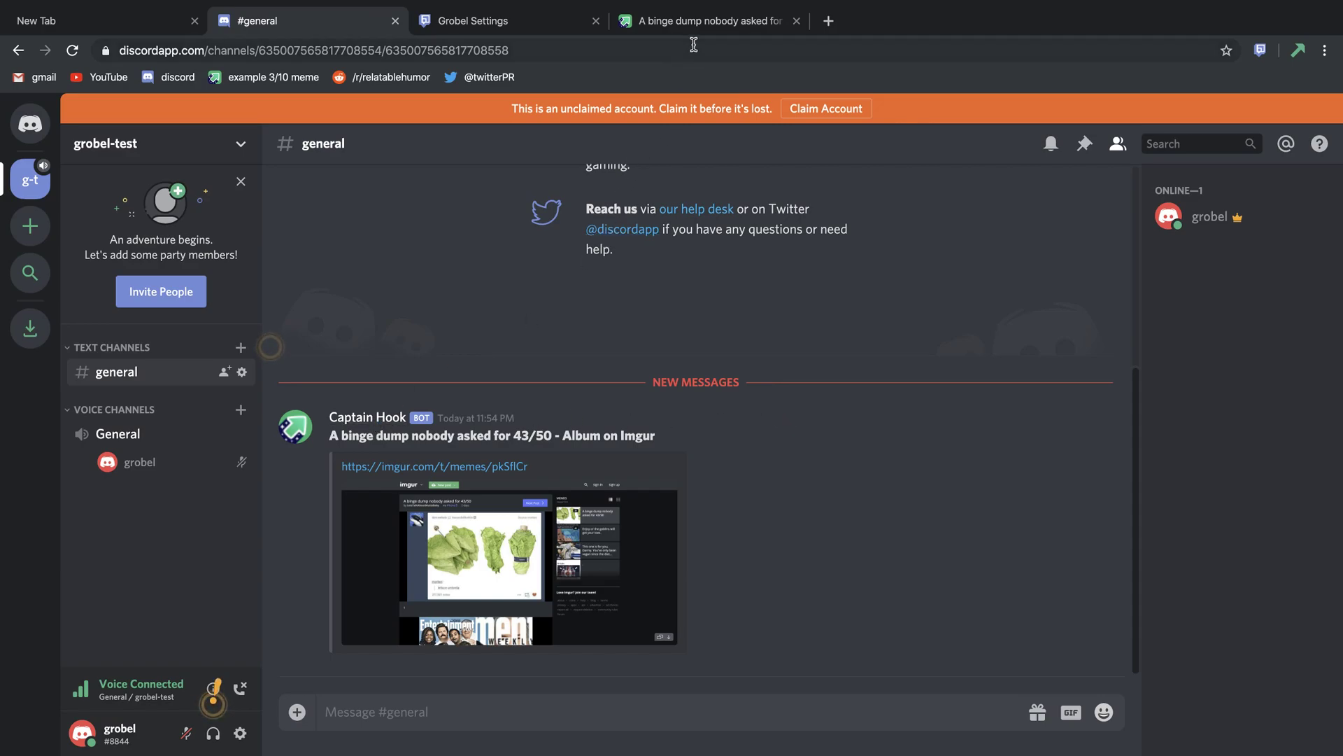
Select the Captain Hook post's title and Imgur link, then enlarge its attached screenshot
left_click_drag(323, 441, 678, 434)
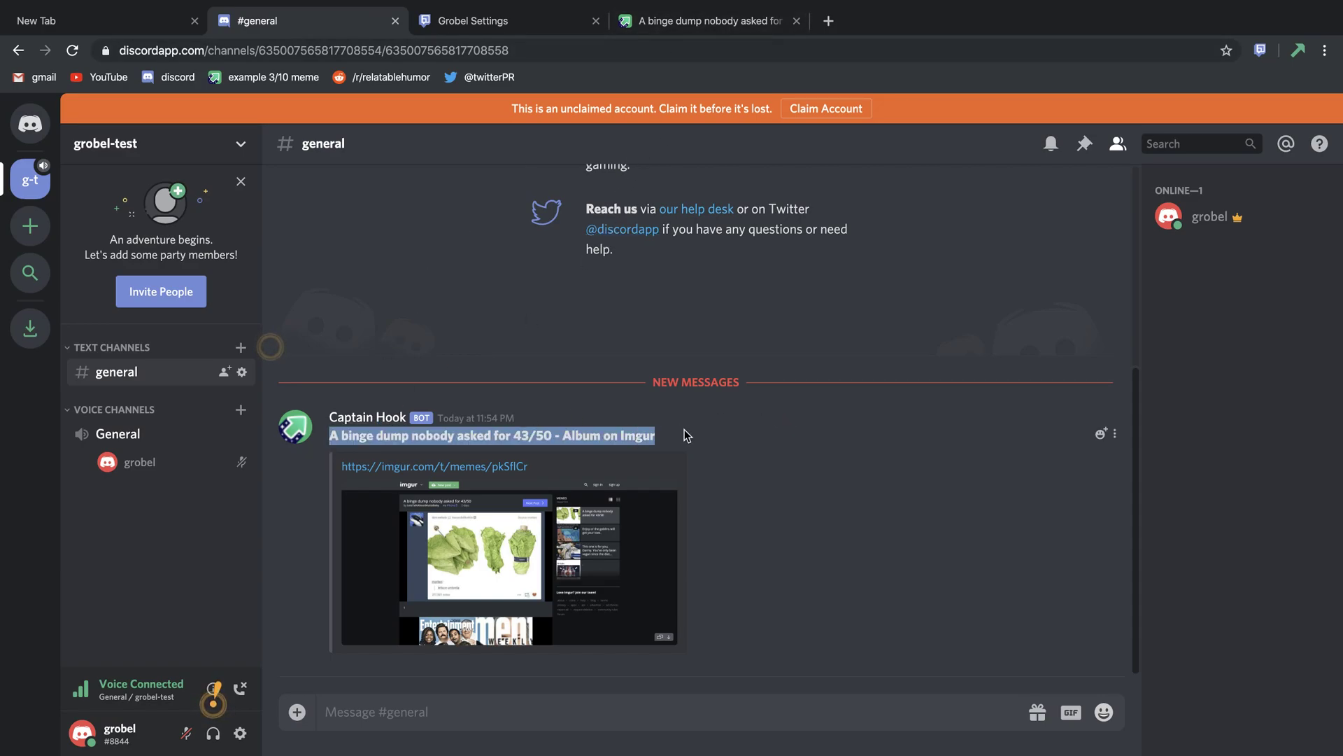
left_click_drag(337, 466, 395, 467)
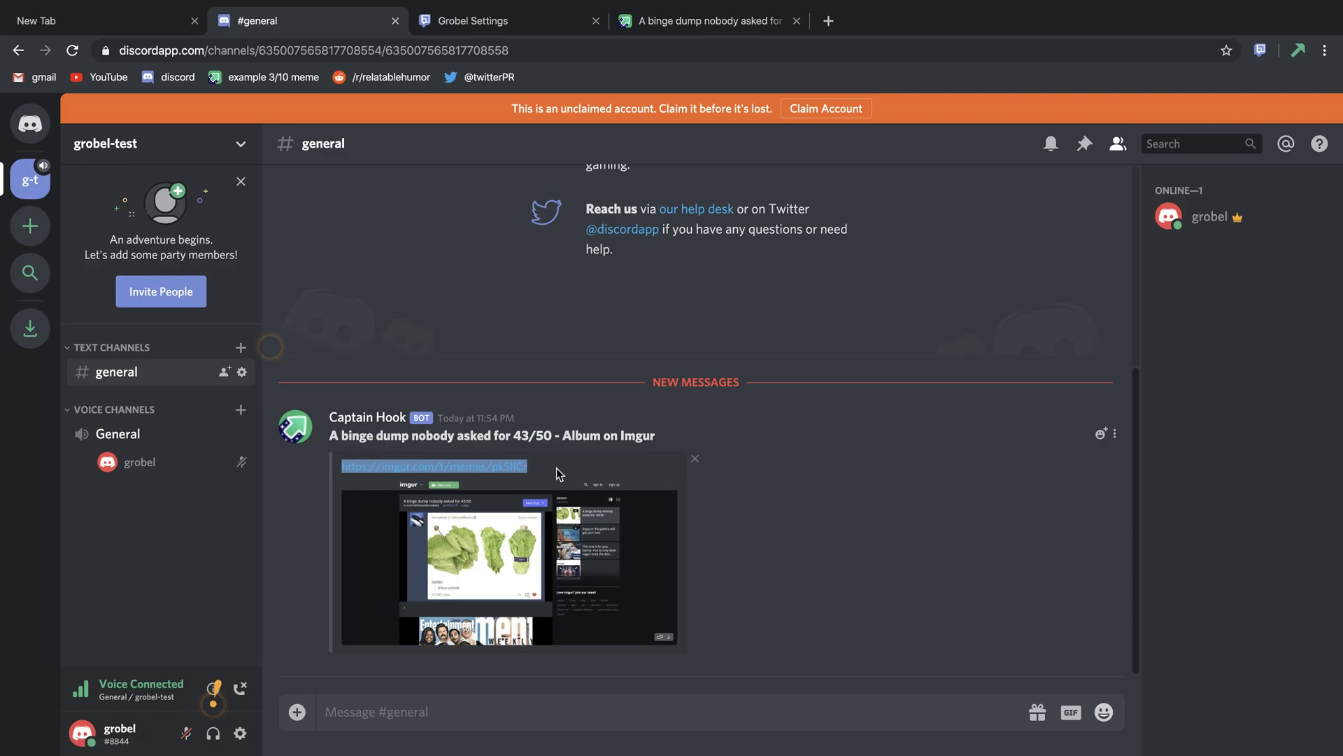
left_click(575, 535)
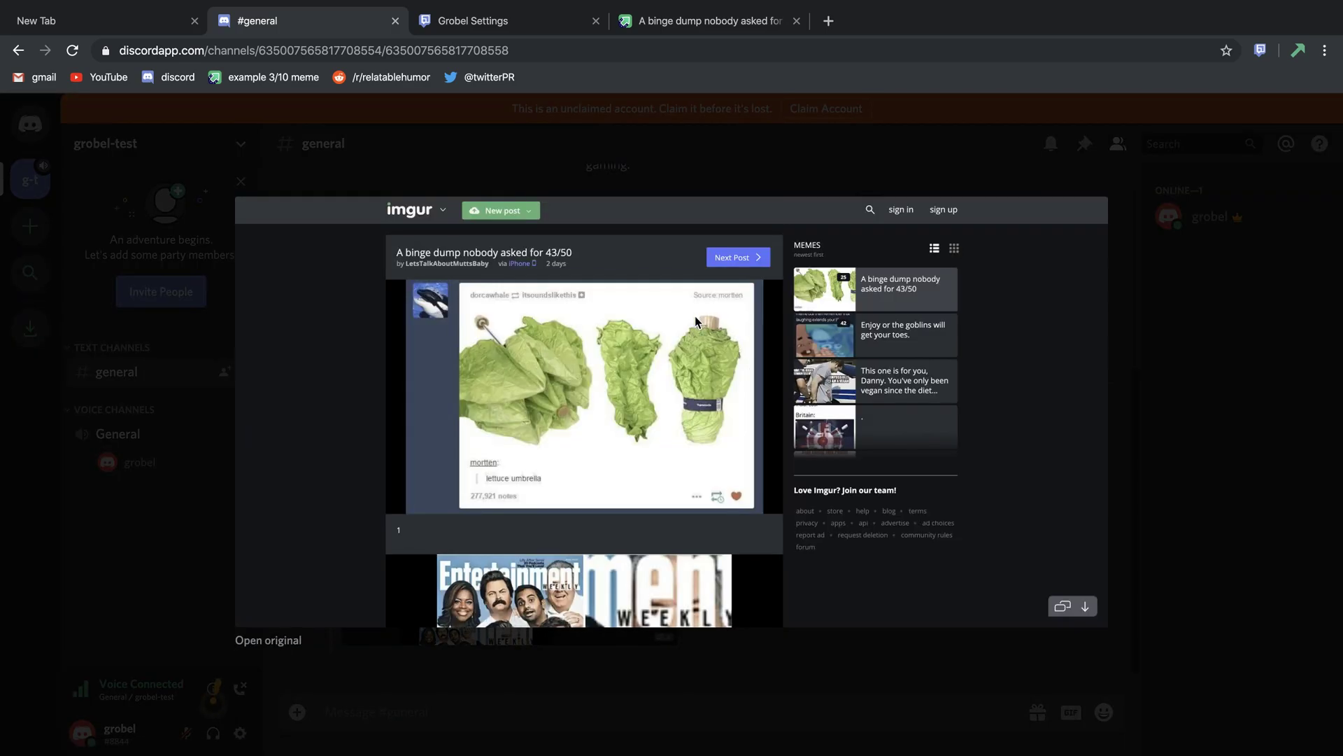
Open the AskReddit 'What is the best animated movie and why?' thread and highlight the Ghibli reply
left_click(749, 717)
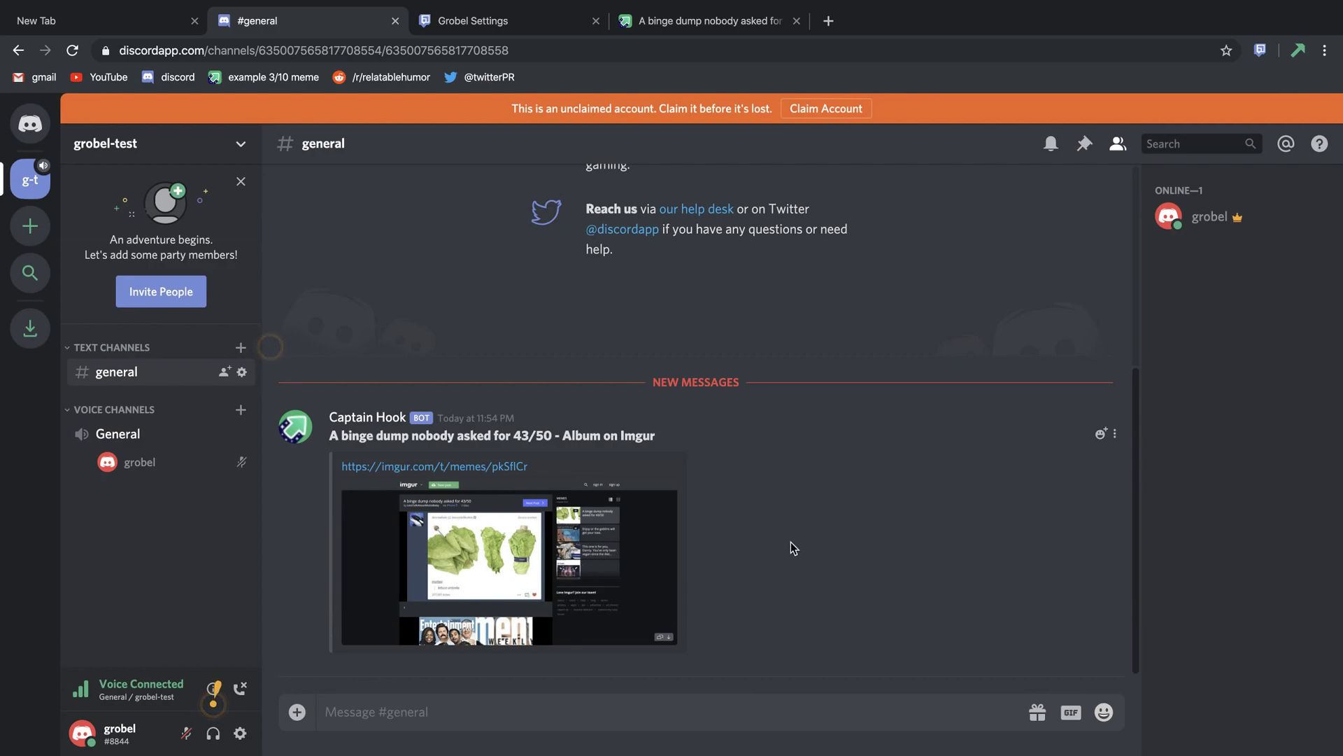
middle_click(381, 77)
left_click(870, 24)
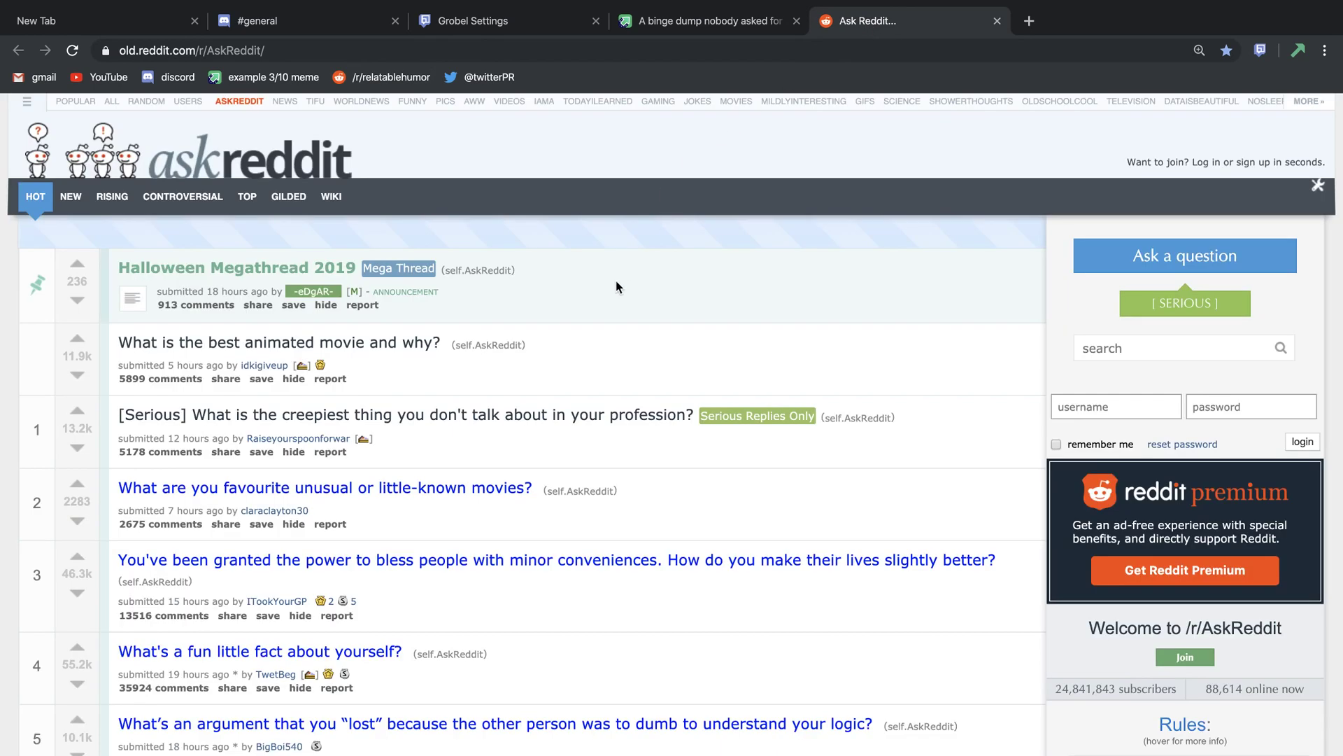
left_click(168, 381)
scroll(534, 410, "down", 2)
scroll(536, 415, "down", 5)
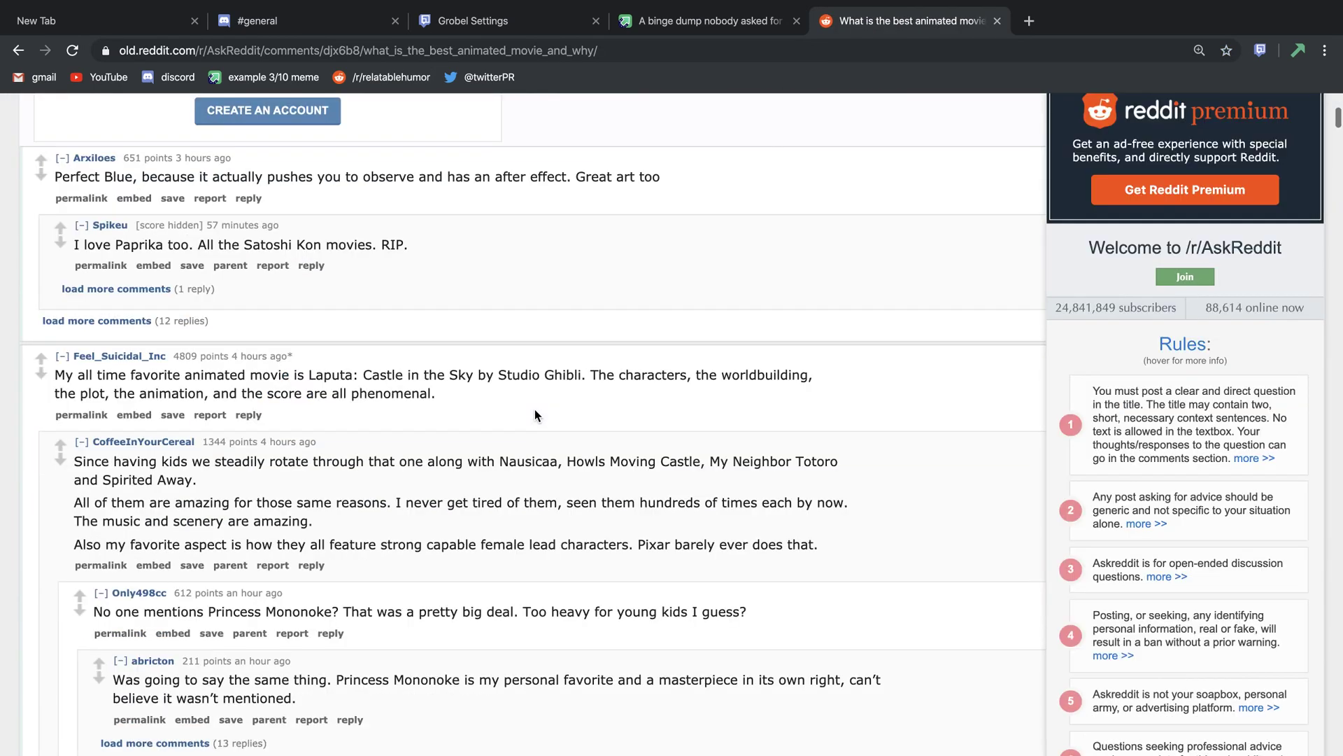
mouse_move(855, 515)
left_mouse_down()
mouse_move(75, 470)
mouse_move(98, 430)
mouse_move(70, 426)
left_mouse_up()
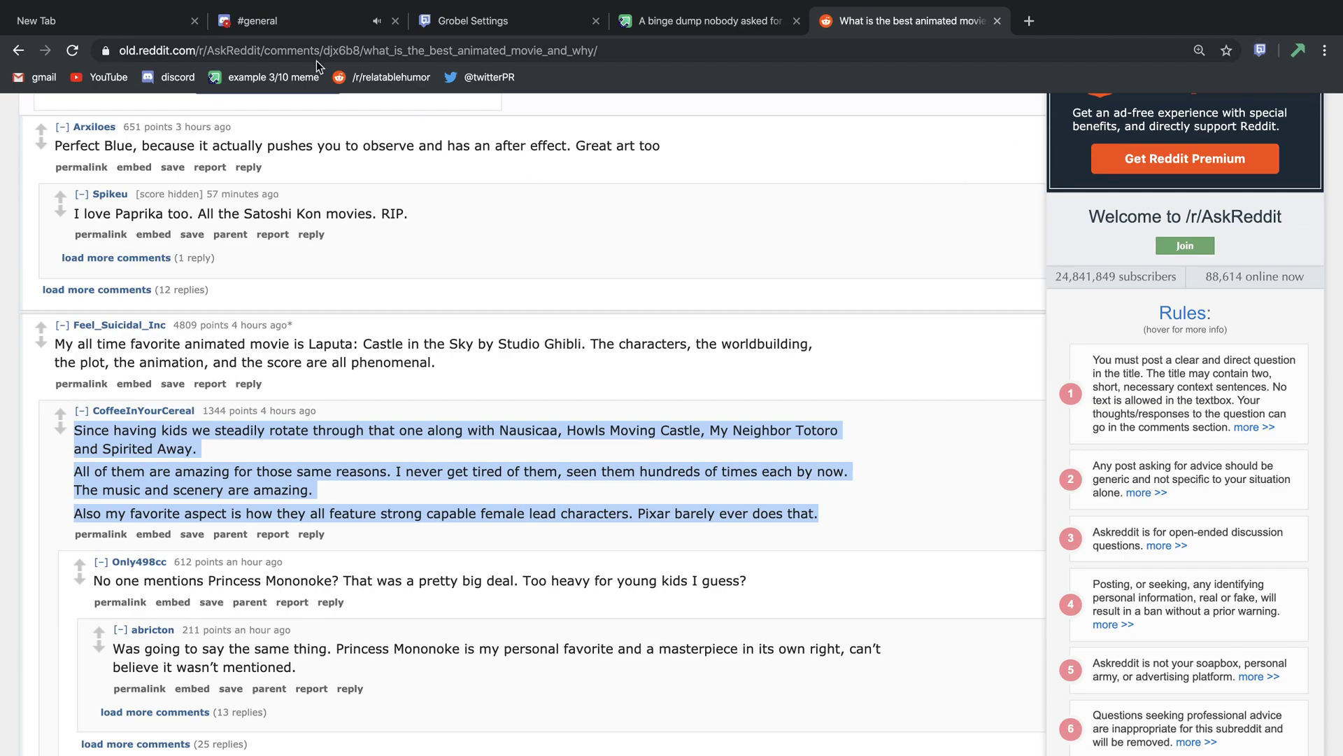
Enlarge and close the animated-movie post's screenshot in #general, then show Grobel Settings
left_click(285, 23)
left_click(519, 515)
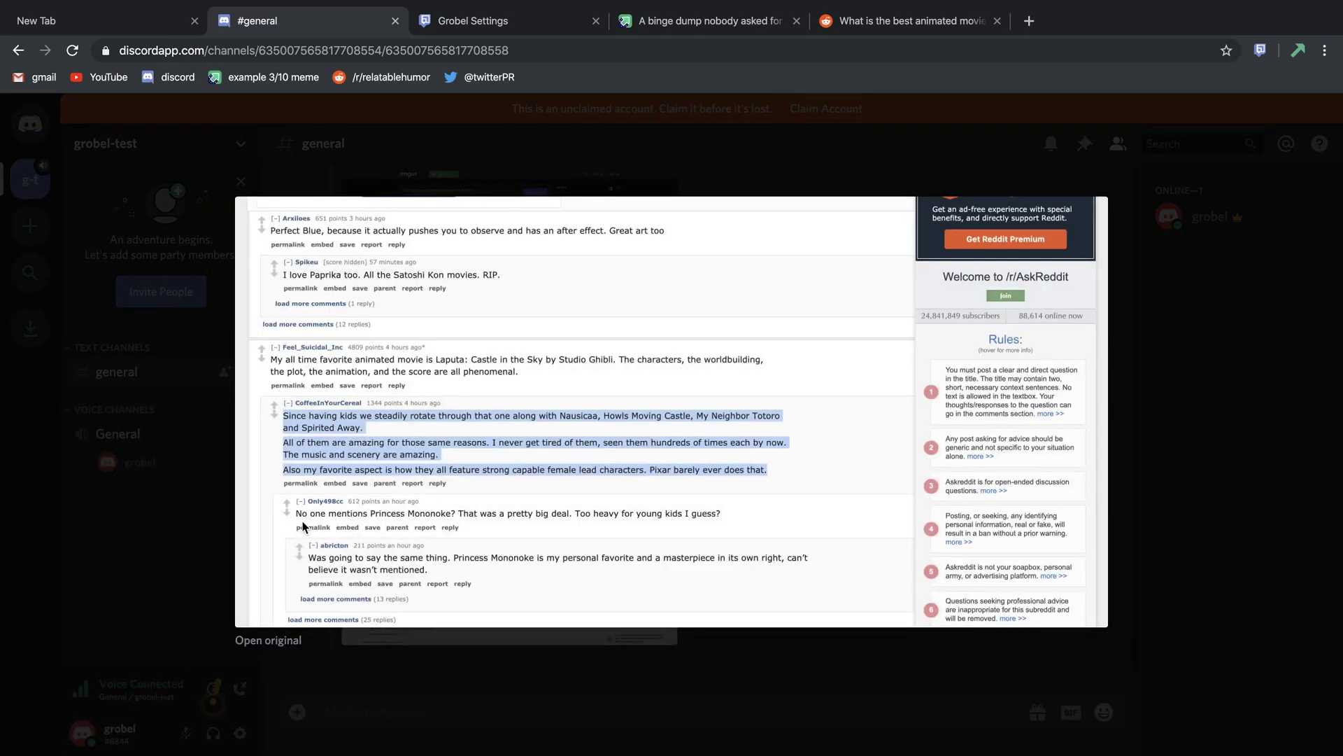
left_click(1170, 390)
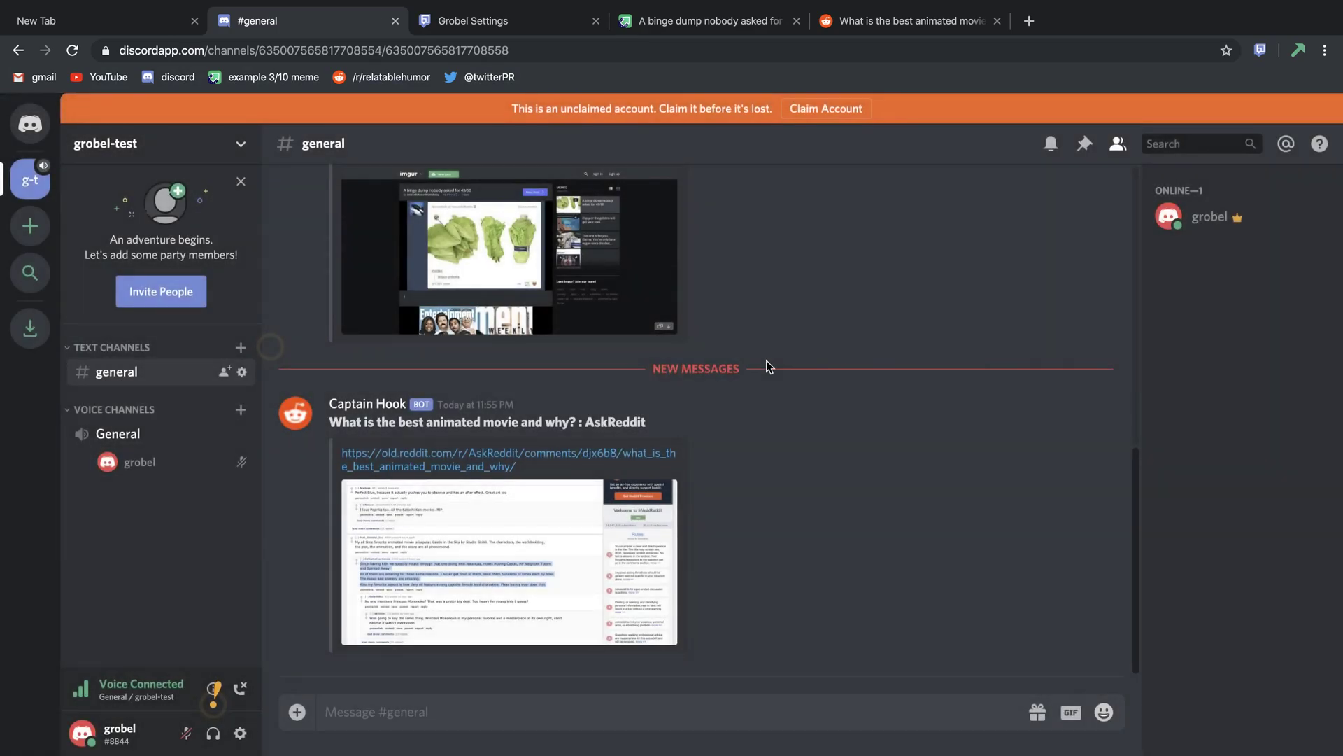
left_click(487, 27)
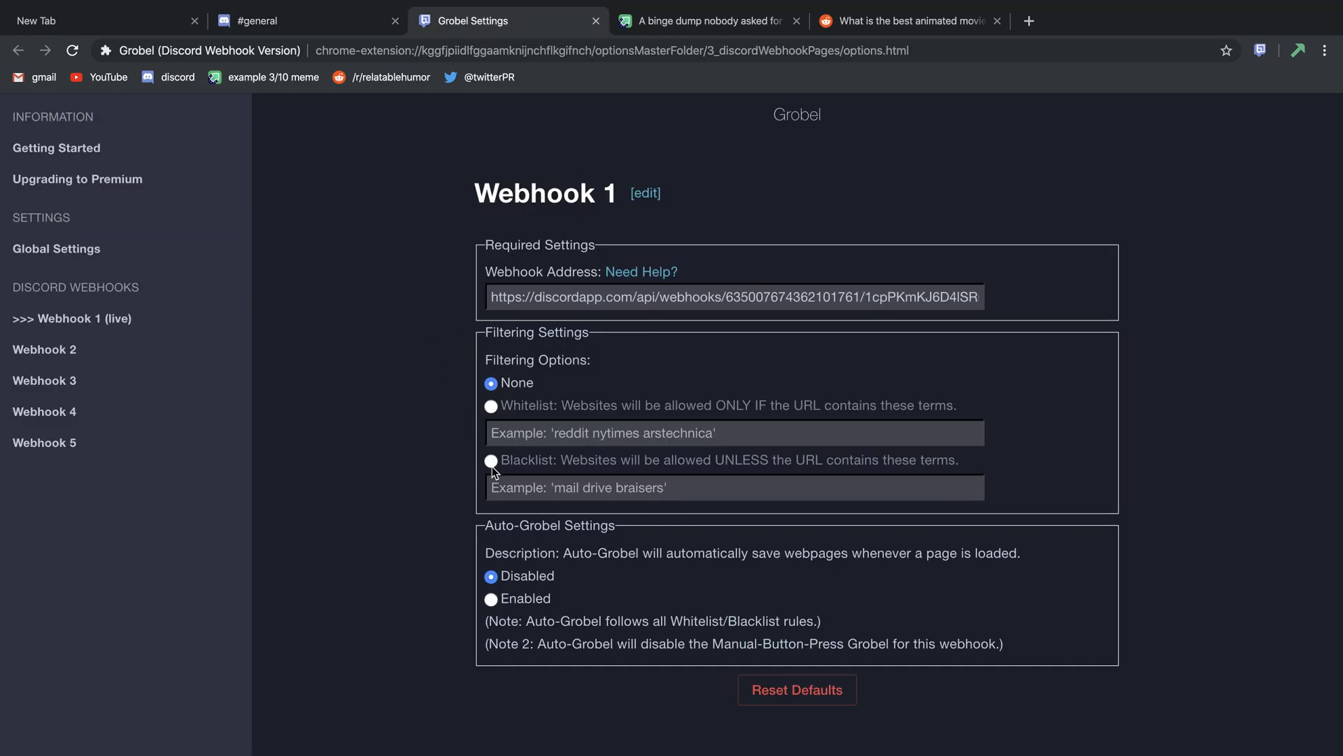
Switch Webhook 1 to Whitelist mode with 'reddit' as the allowed URL term
left_click(492, 406)
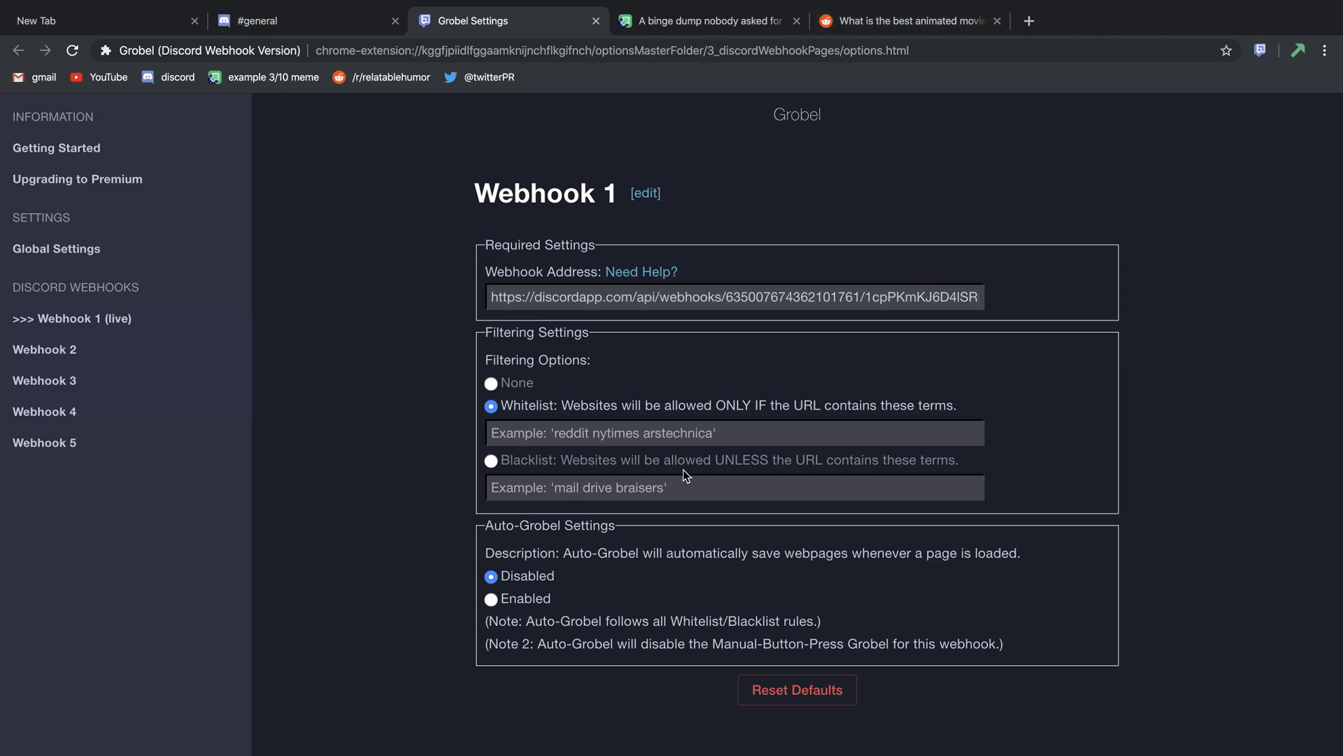
left_click(682, 433)
type("reddit")
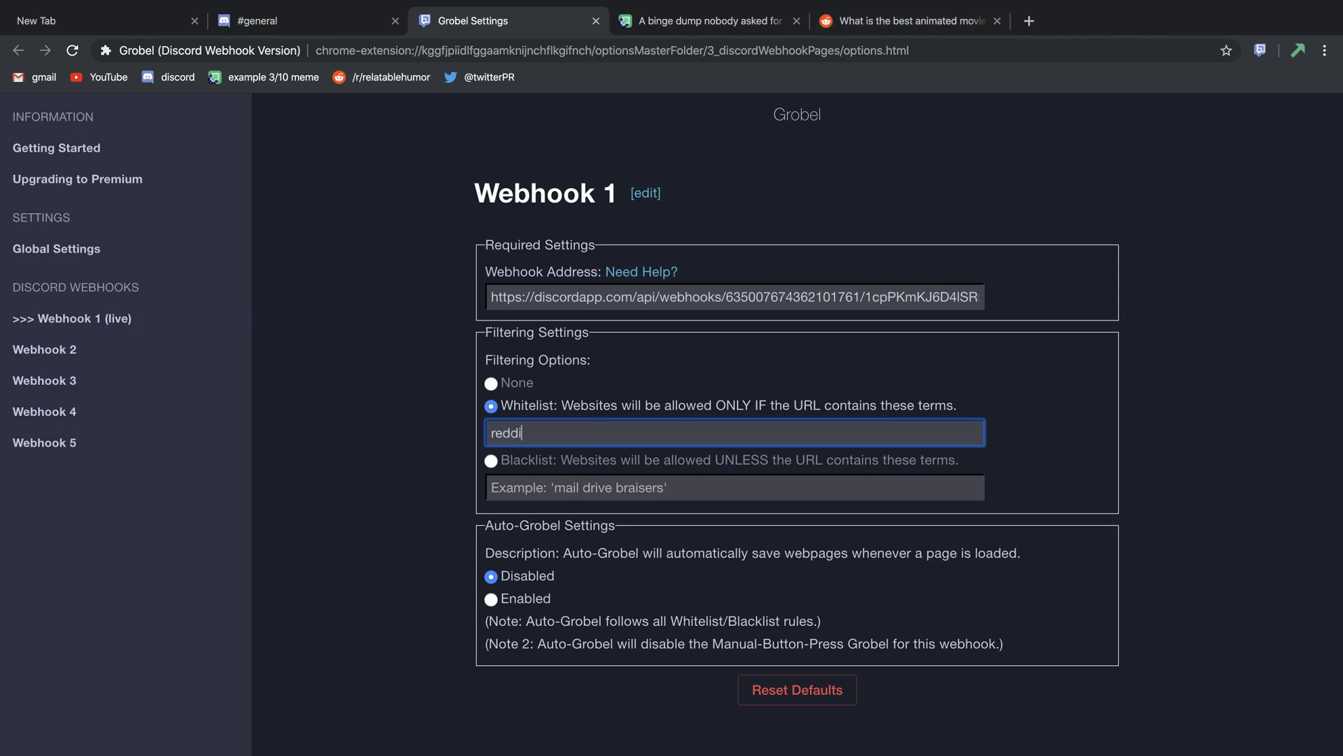
Test the whitelist by visiting the Reddit thread and Imgur album, then check Discord
left_click(934, 23)
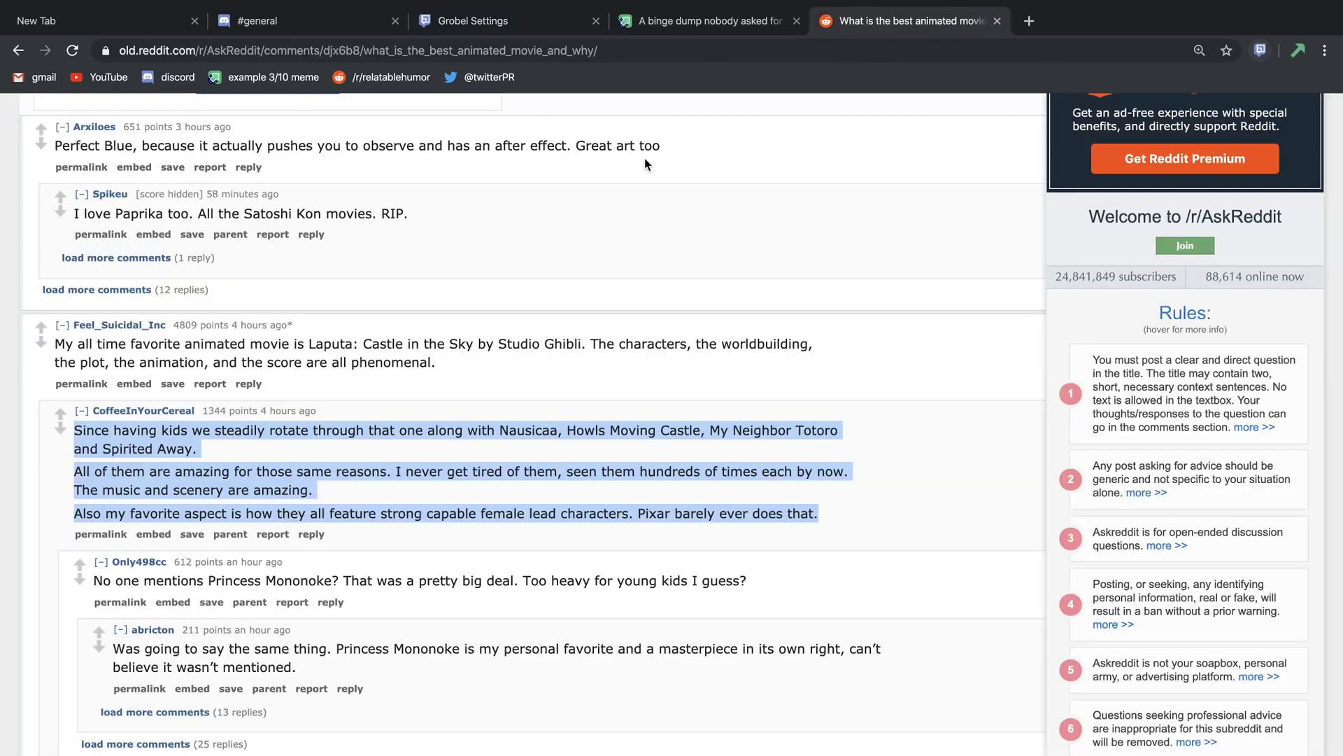
left_click(652, 24)
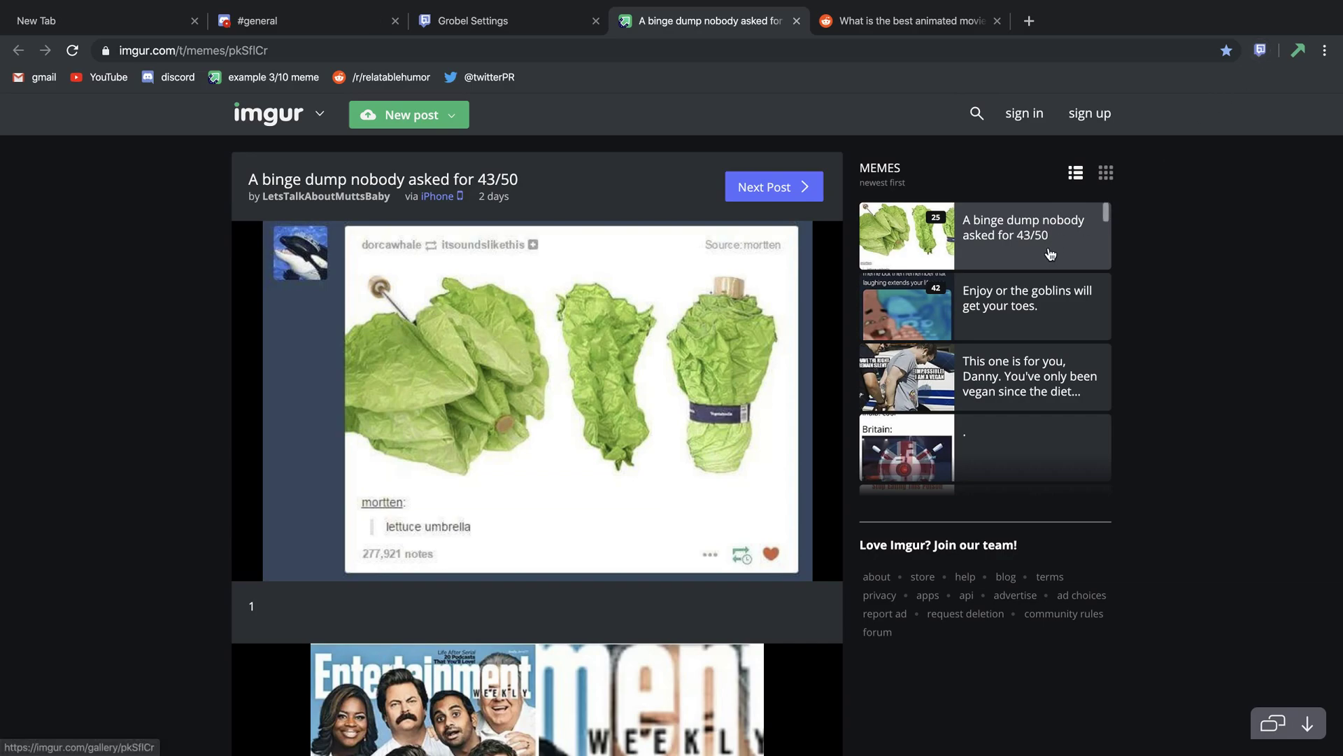
left_click(316, 25)
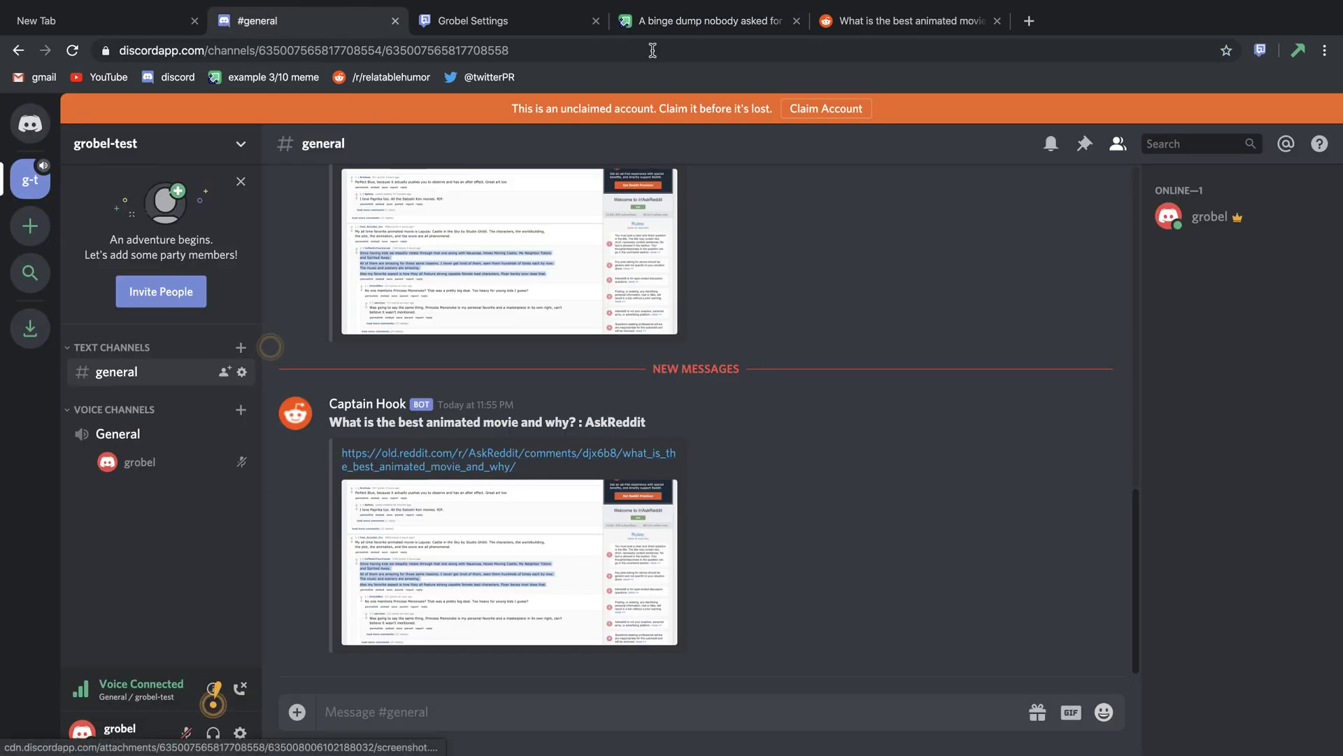
Switch Webhook 1 to Blacklist mode, moving 'reddit' from the whitelist to the blacklist
left_click(501, 21)
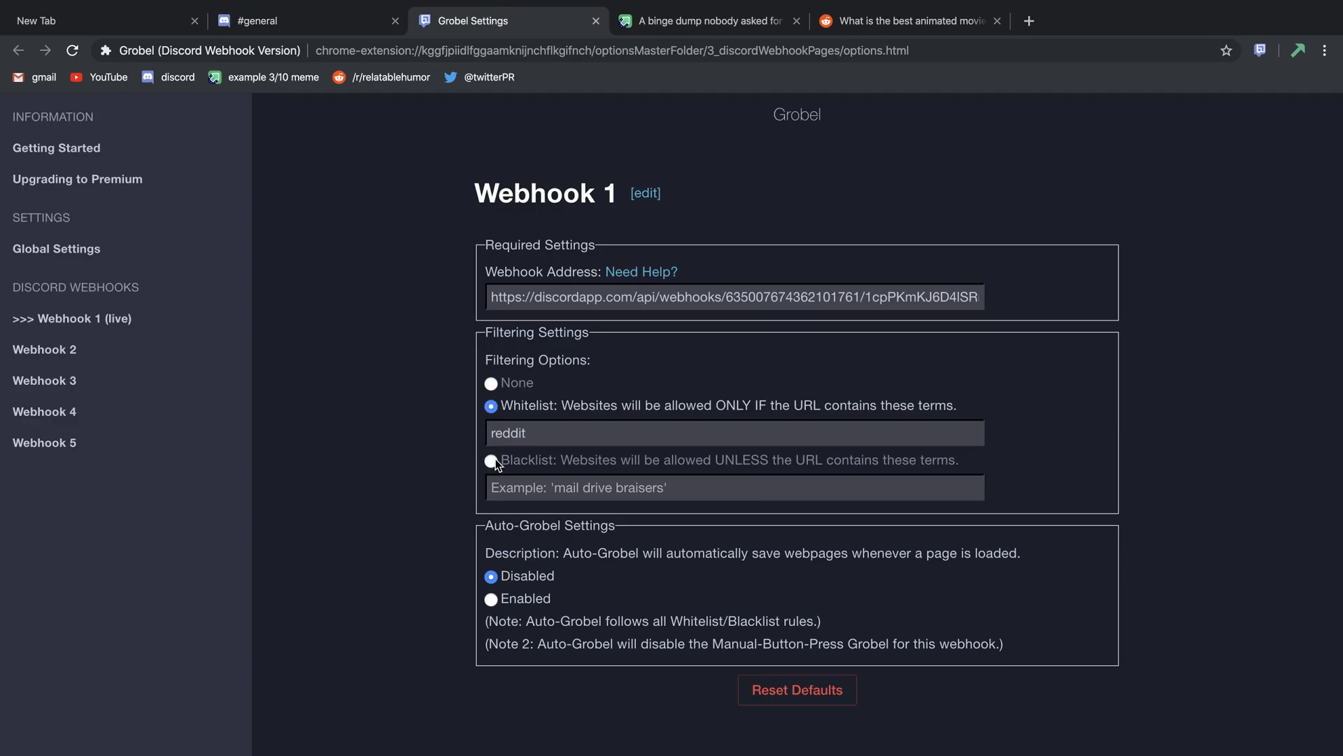
left_click(491, 461)
double_click(555, 434)
key("BackSpace")
left_click(524, 486)
type("reddit")
left_click(481, 499)
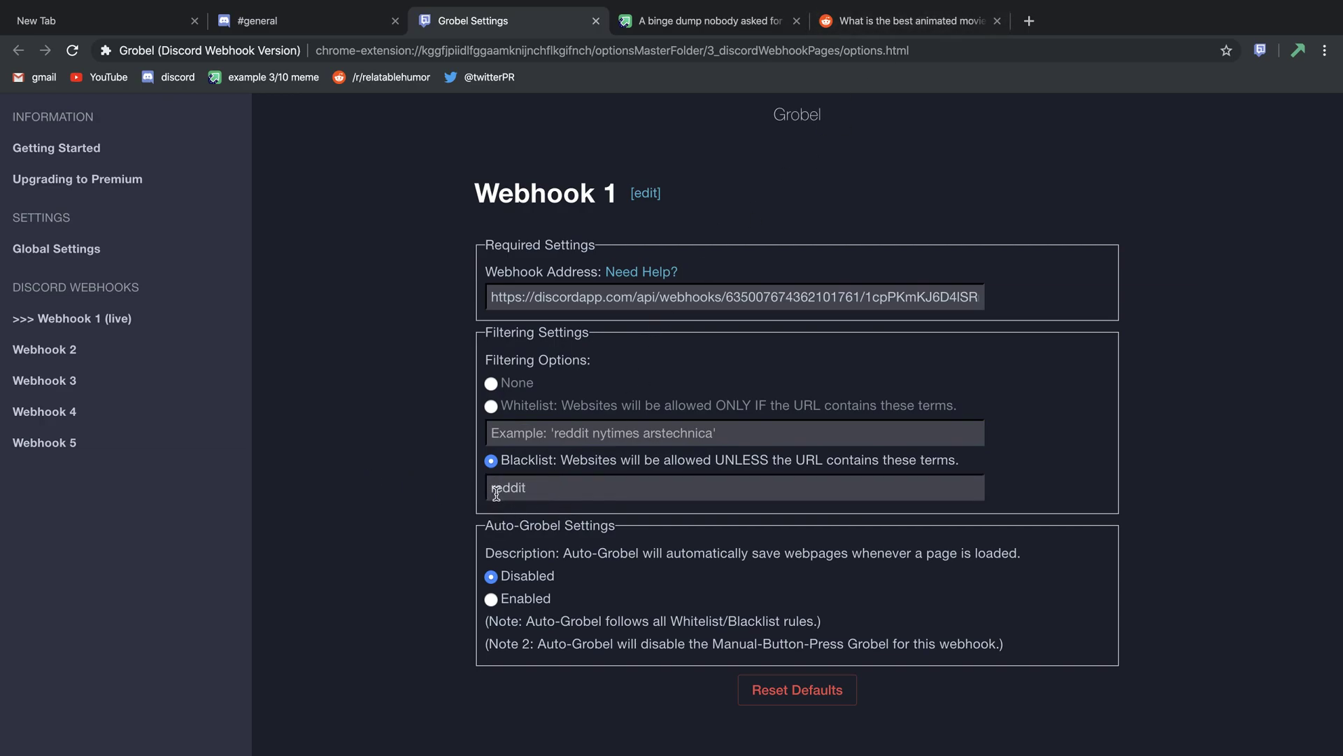
Visit the Reddit thread and Imgur album, then confirm the Imgur post in Discord
left_click(863, 30)
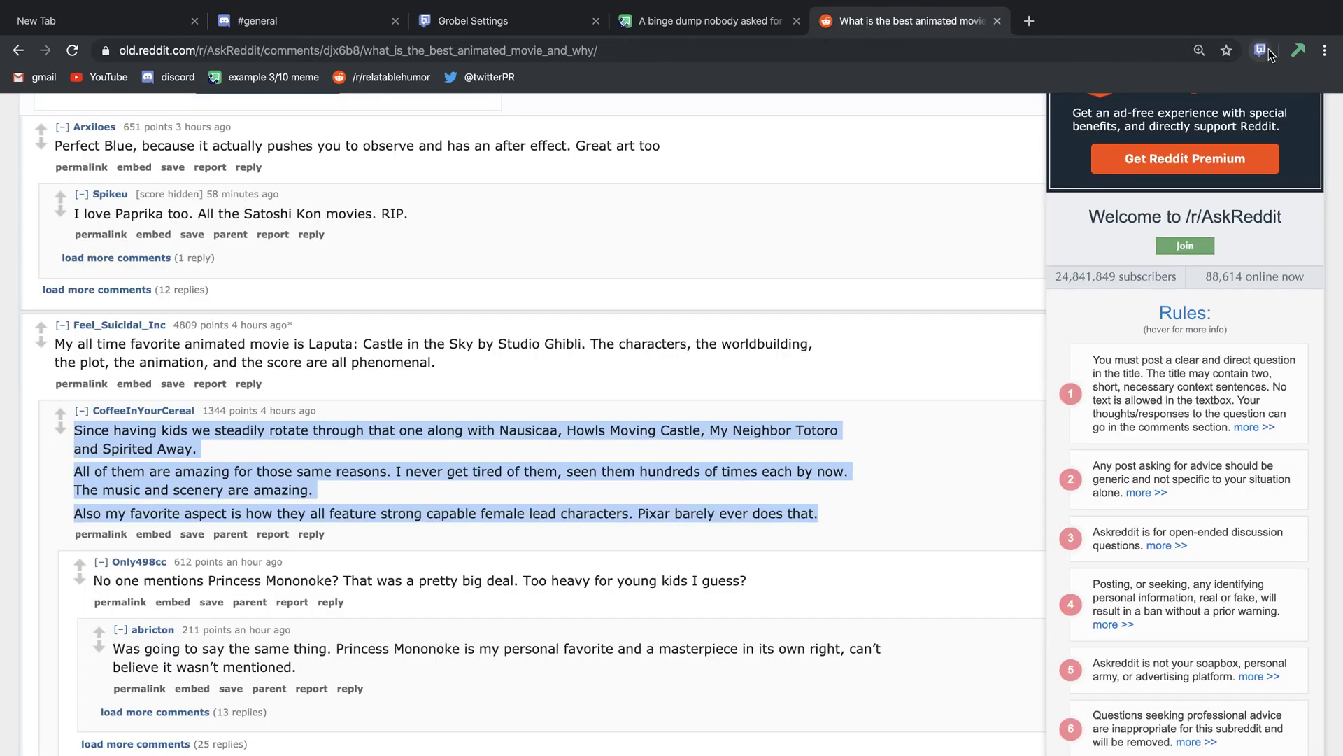
left_click(677, 20)
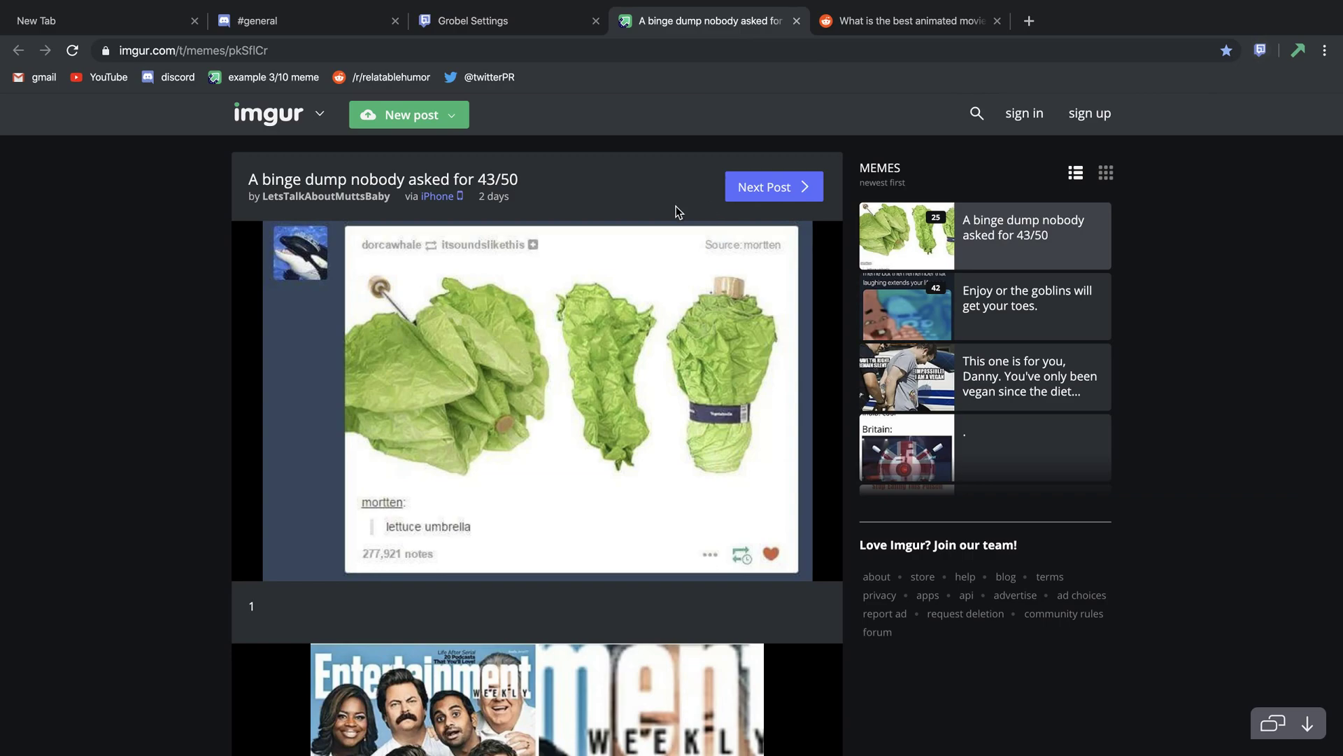
left_click(275, 25)
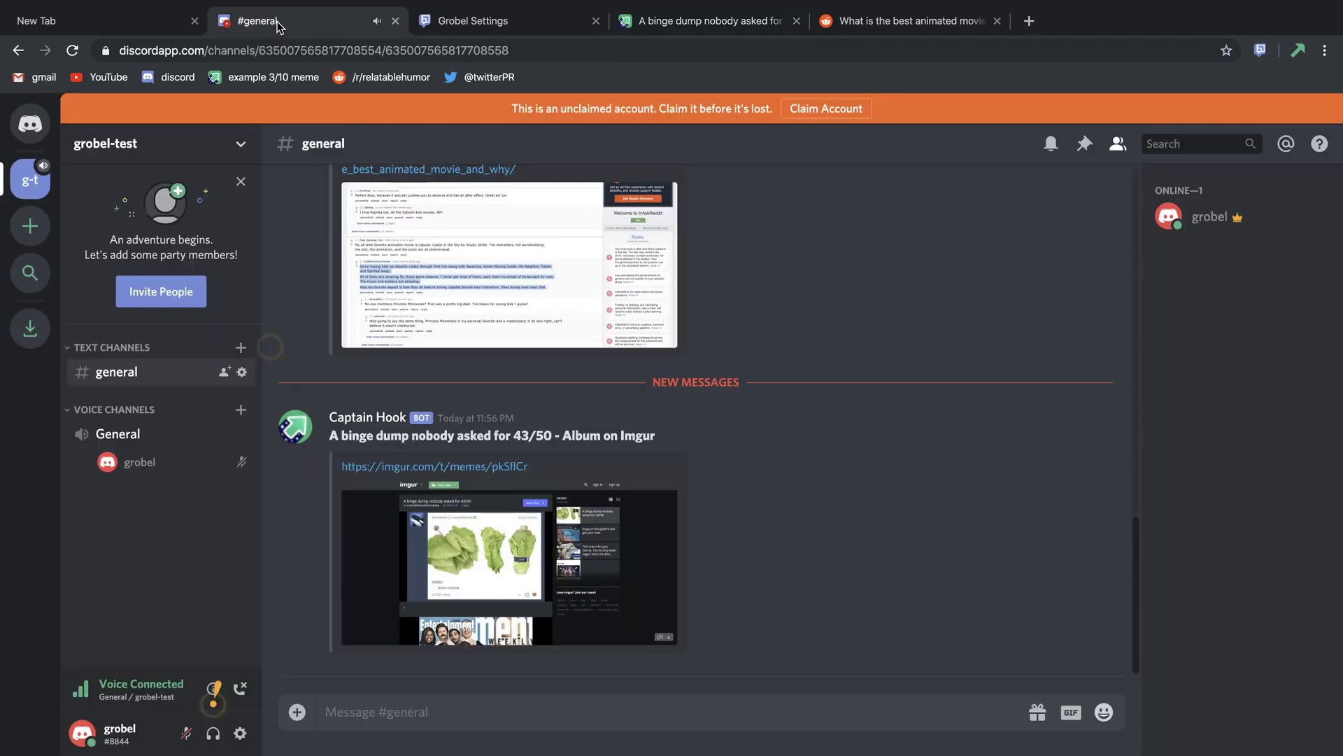
Set Webhook 1 filtering to None and enable Auto-Grobel
left_click(493, 25)
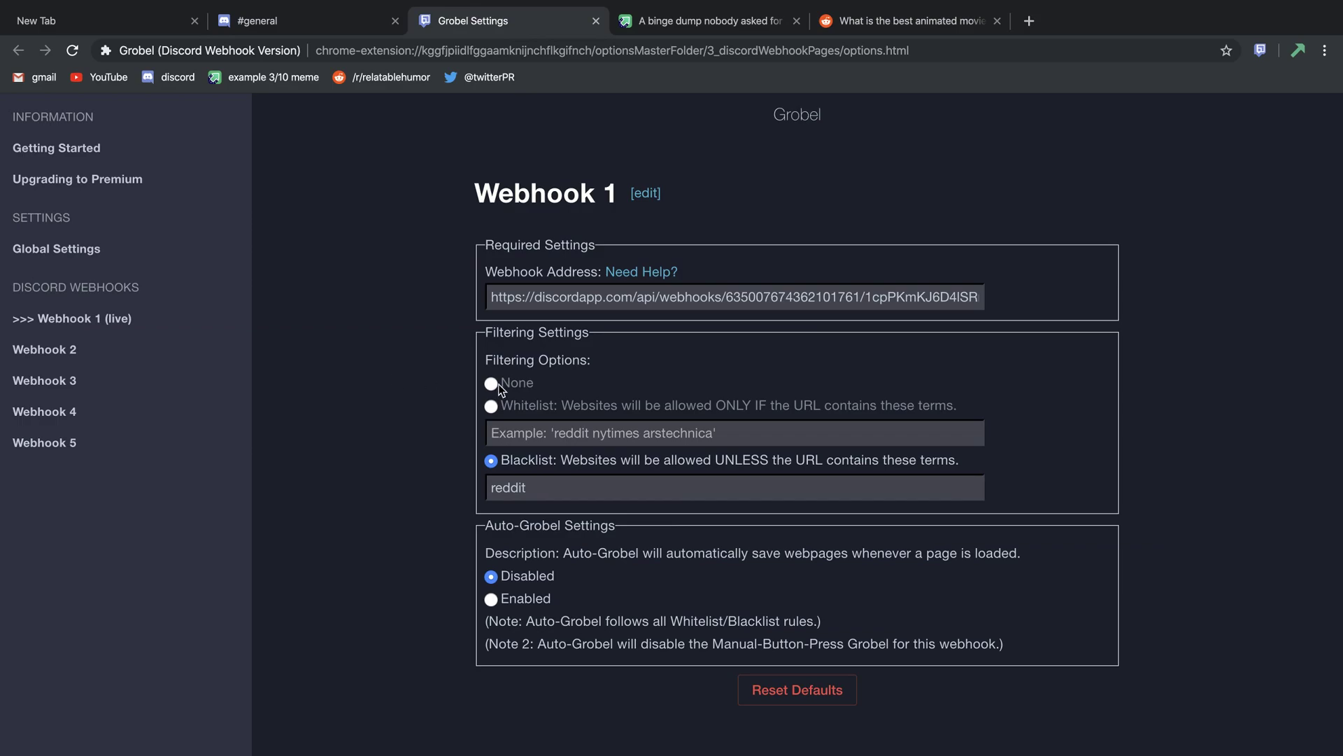
left_click(491, 383)
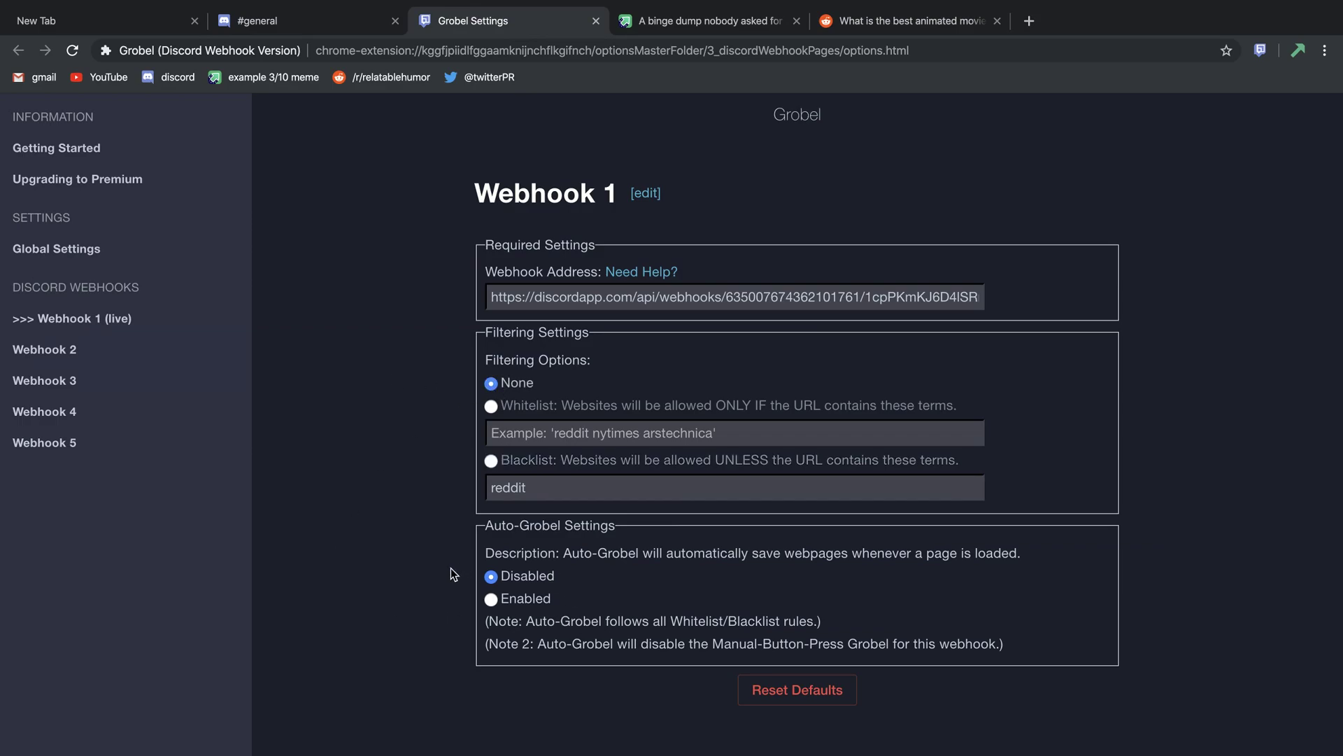
left_click(489, 599)
Reload the Imgur album and Reddit thread, checking Discord for each auto-post
left_click(706, 27)
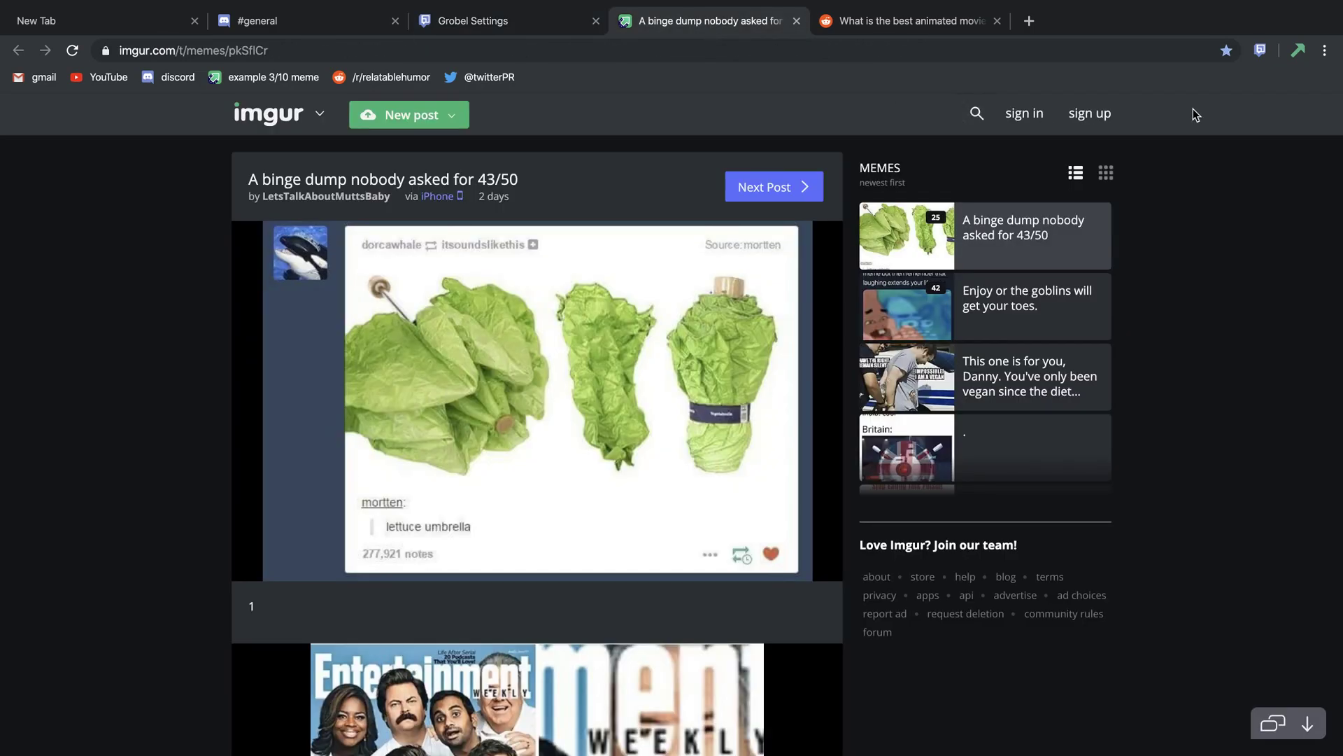
left_click(72, 52)
left_click(288, 25)
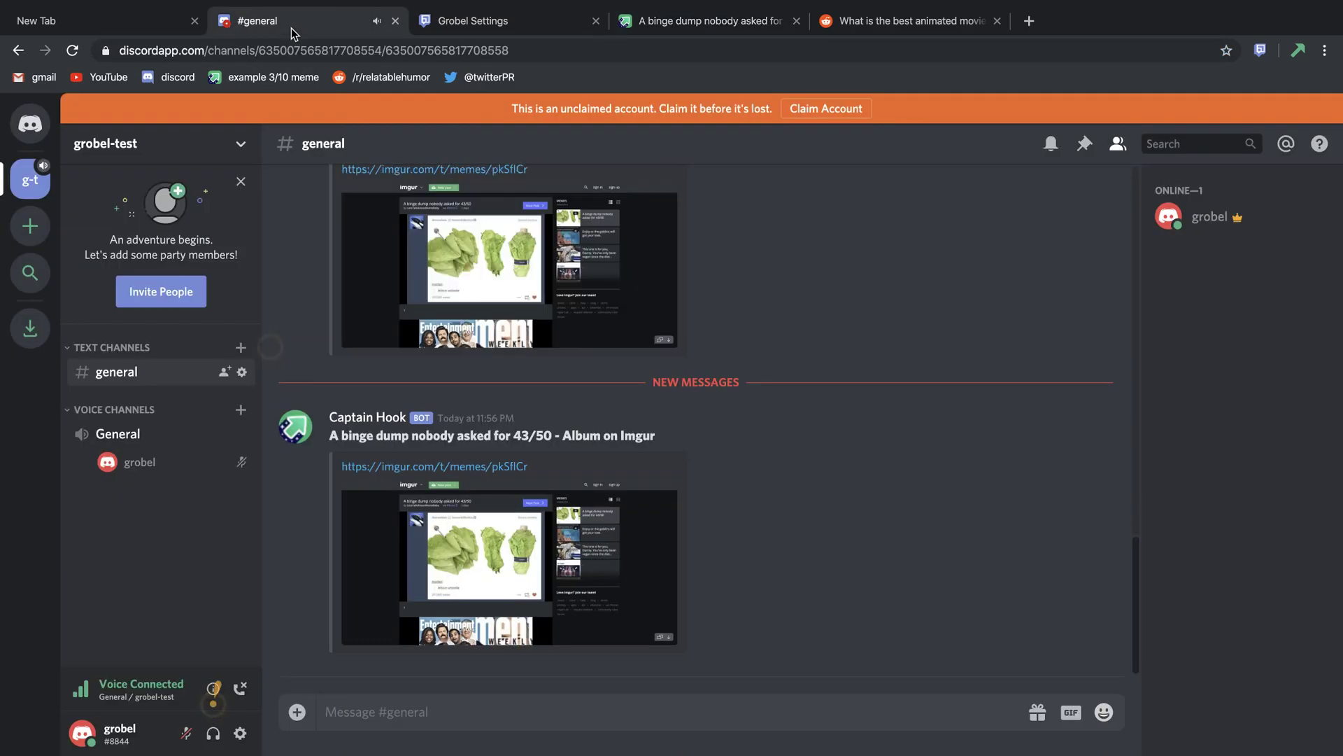
left_click(892, 24)
left_click(72, 50)
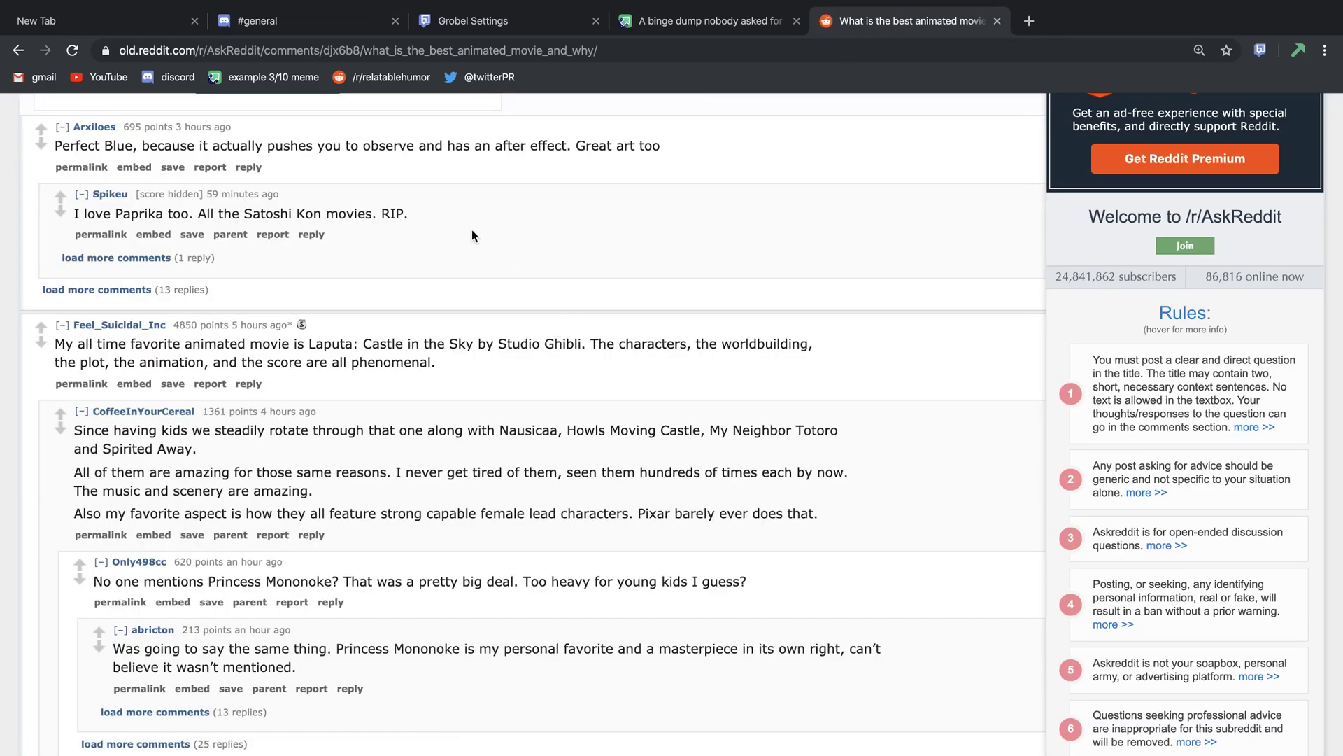
left_click(300, 28)
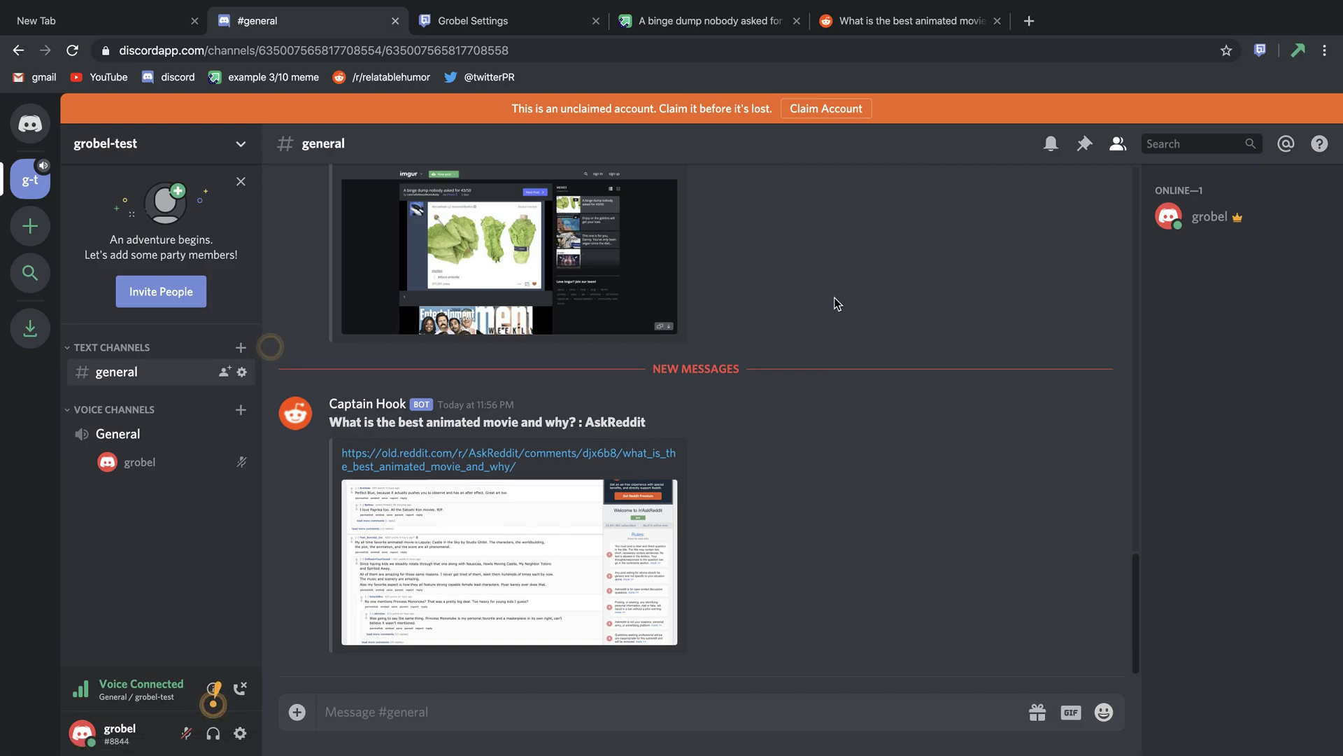
left_click(896, 21)
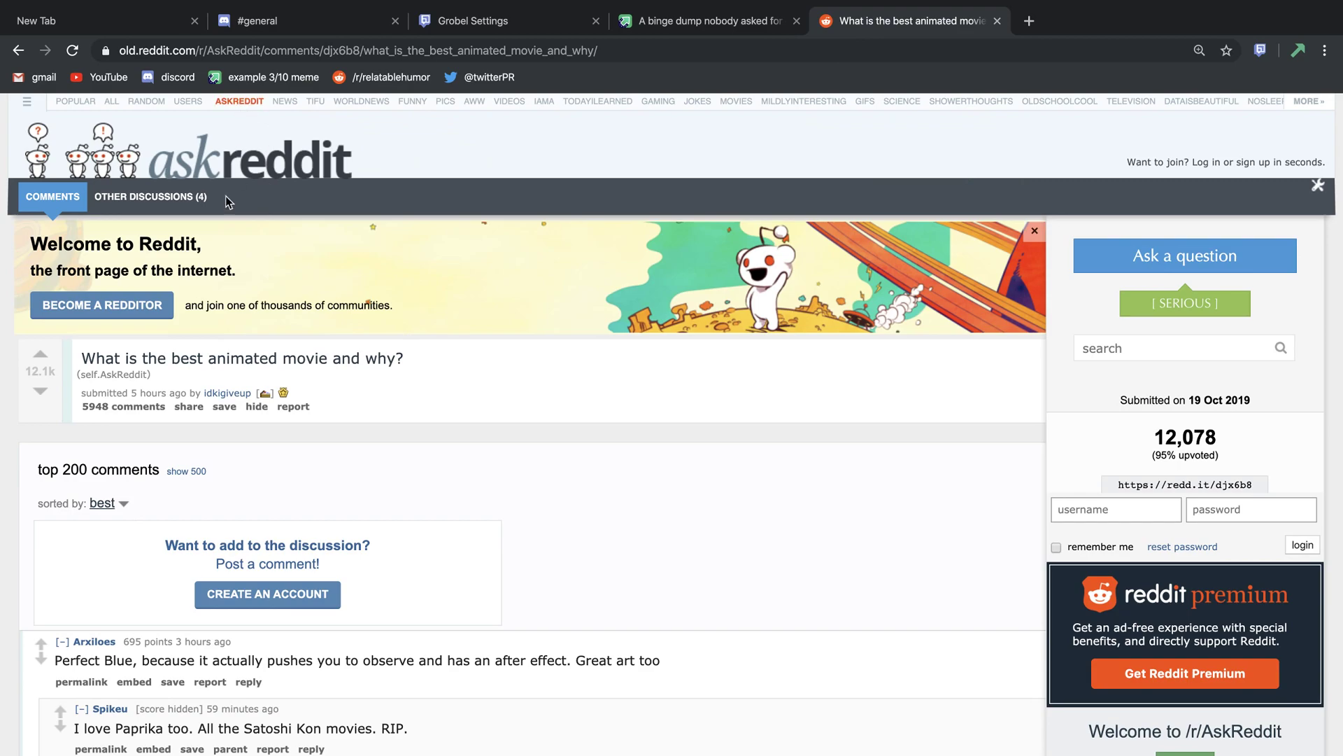
From the AskReddit front page, open the little-known movies thread and scroll through it
left_click(247, 175)
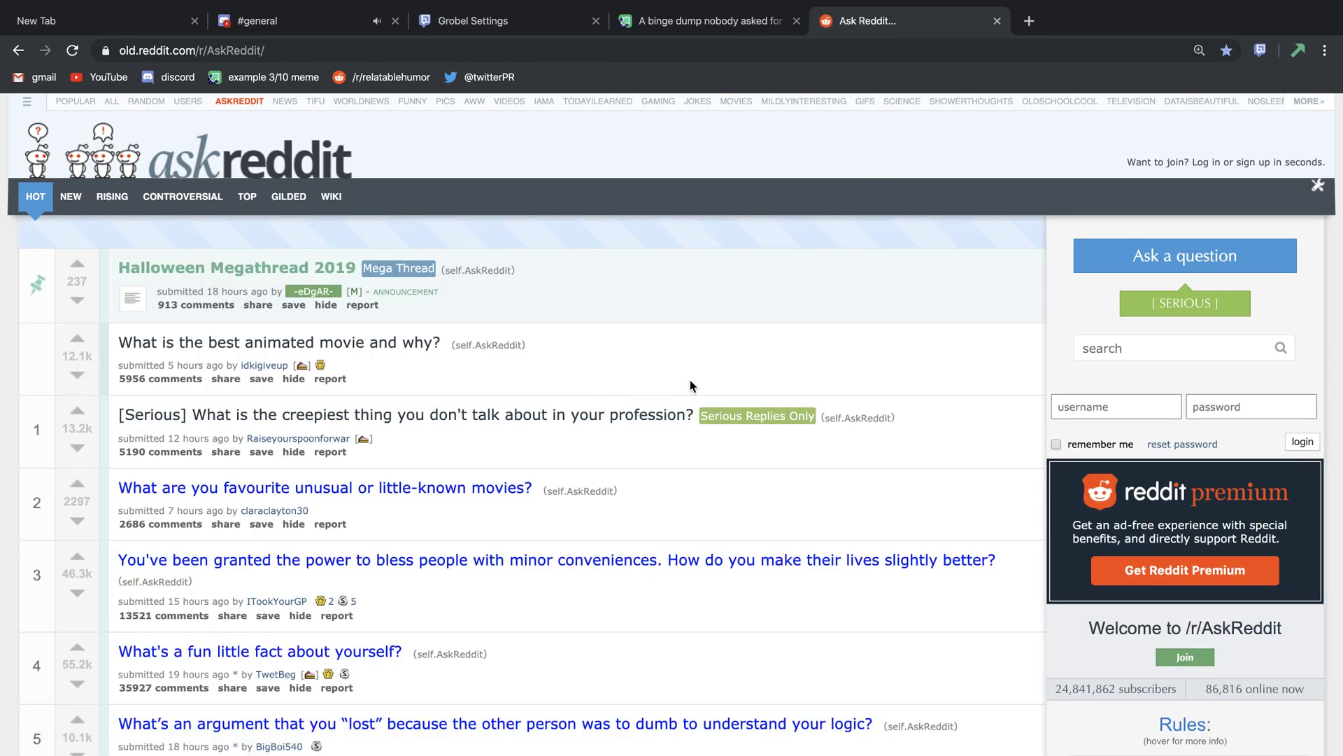
left_click(453, 490)
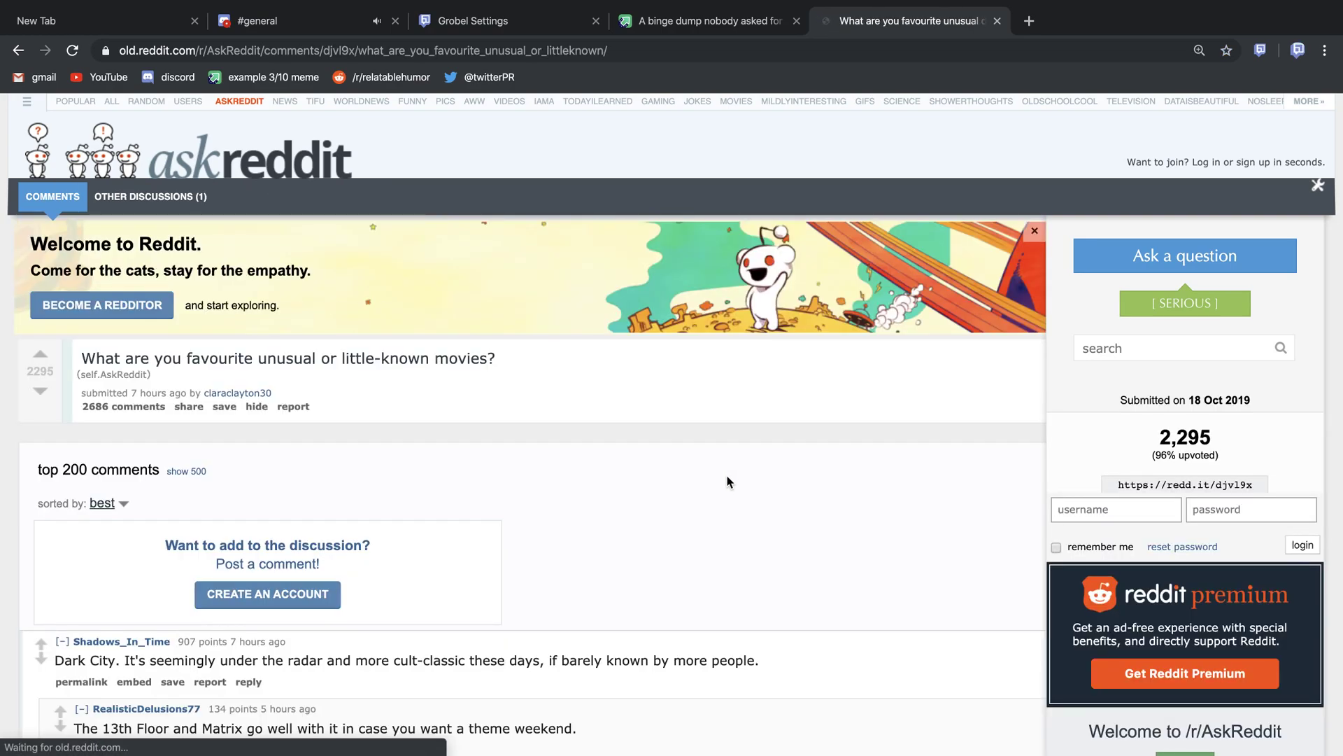
scroll(548, 483, "down", 4)
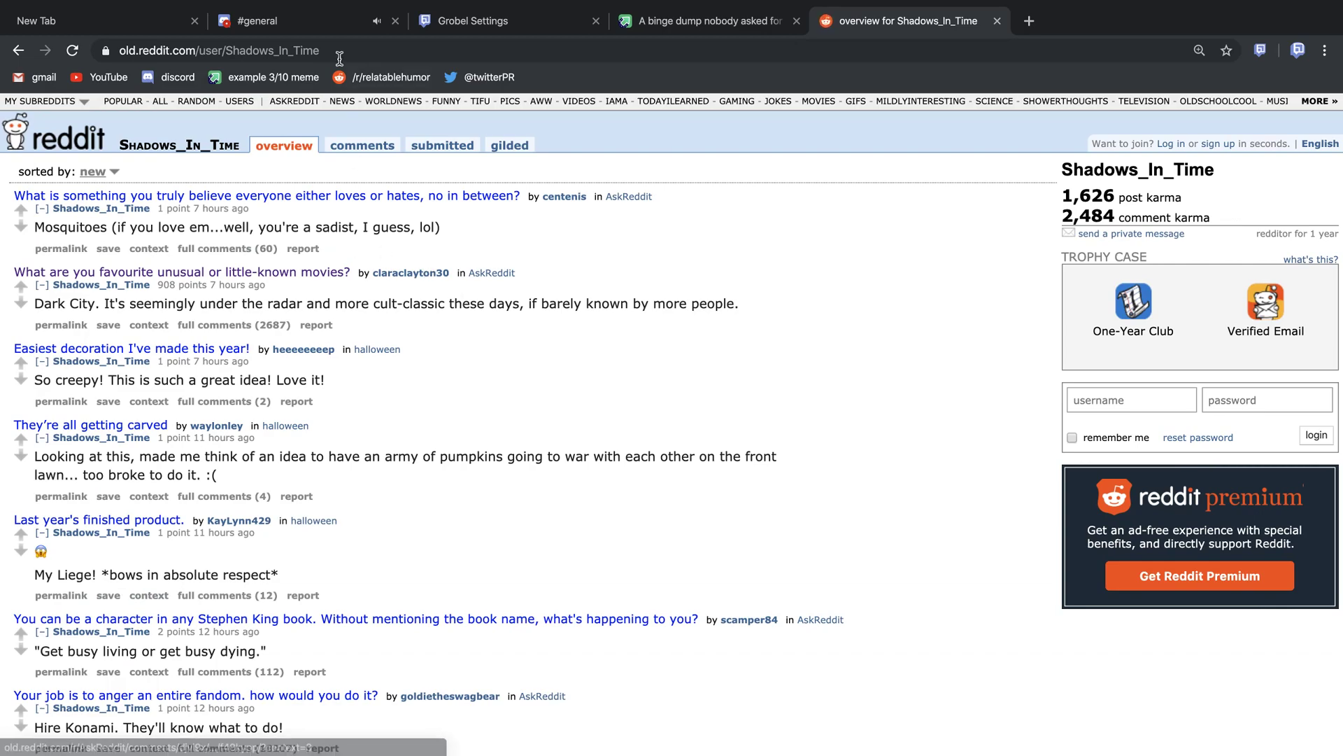
Check Discord's new auto-posts, enlarging and closing the profile page screenshot
left_click(316, 24)
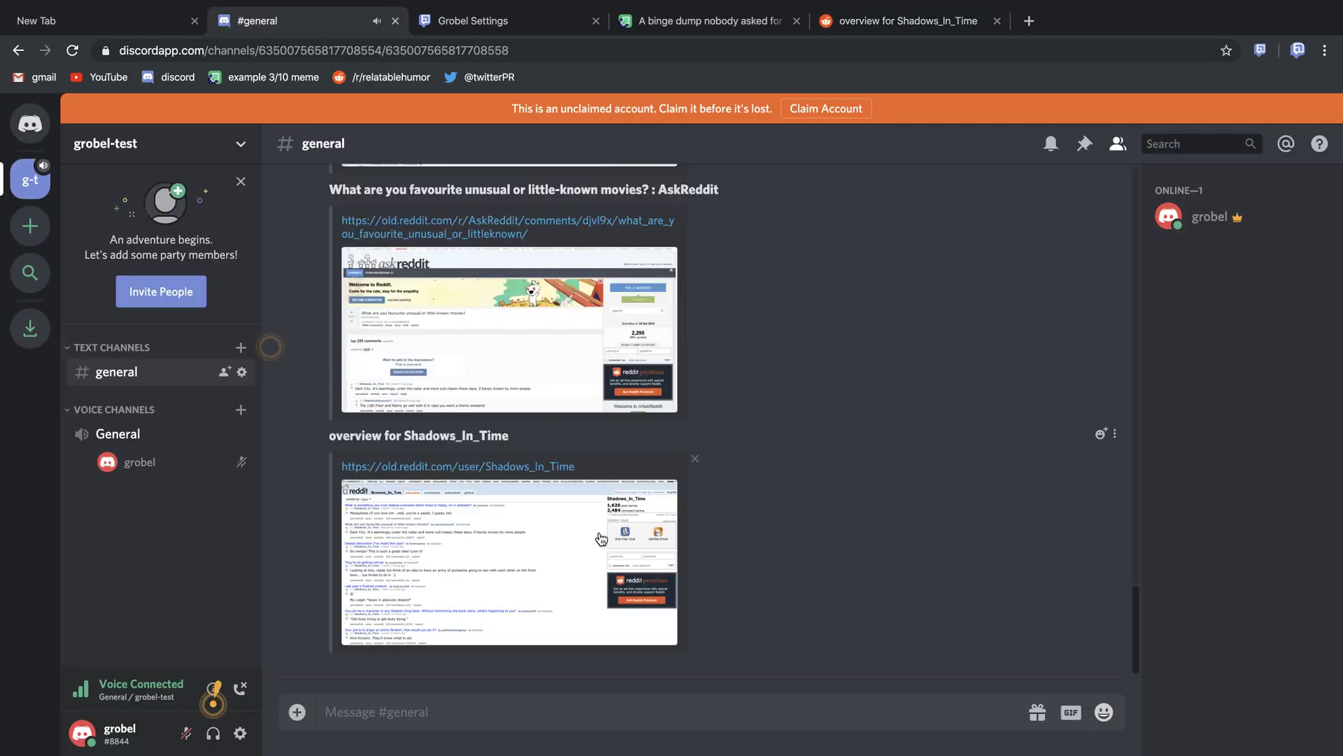
left_click(598, 539)
left_click(785, 657)
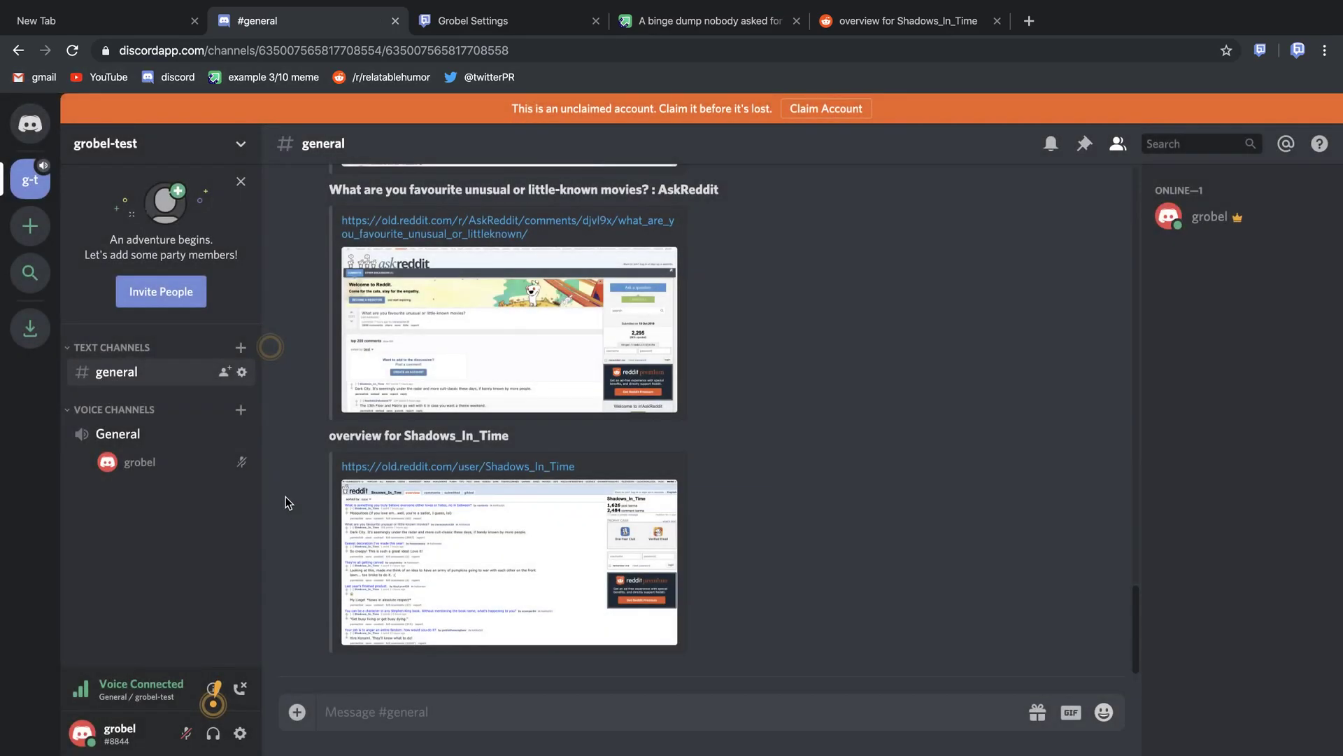
Mute #general from its right-click menu, then close the menu
right_click(144, 372)
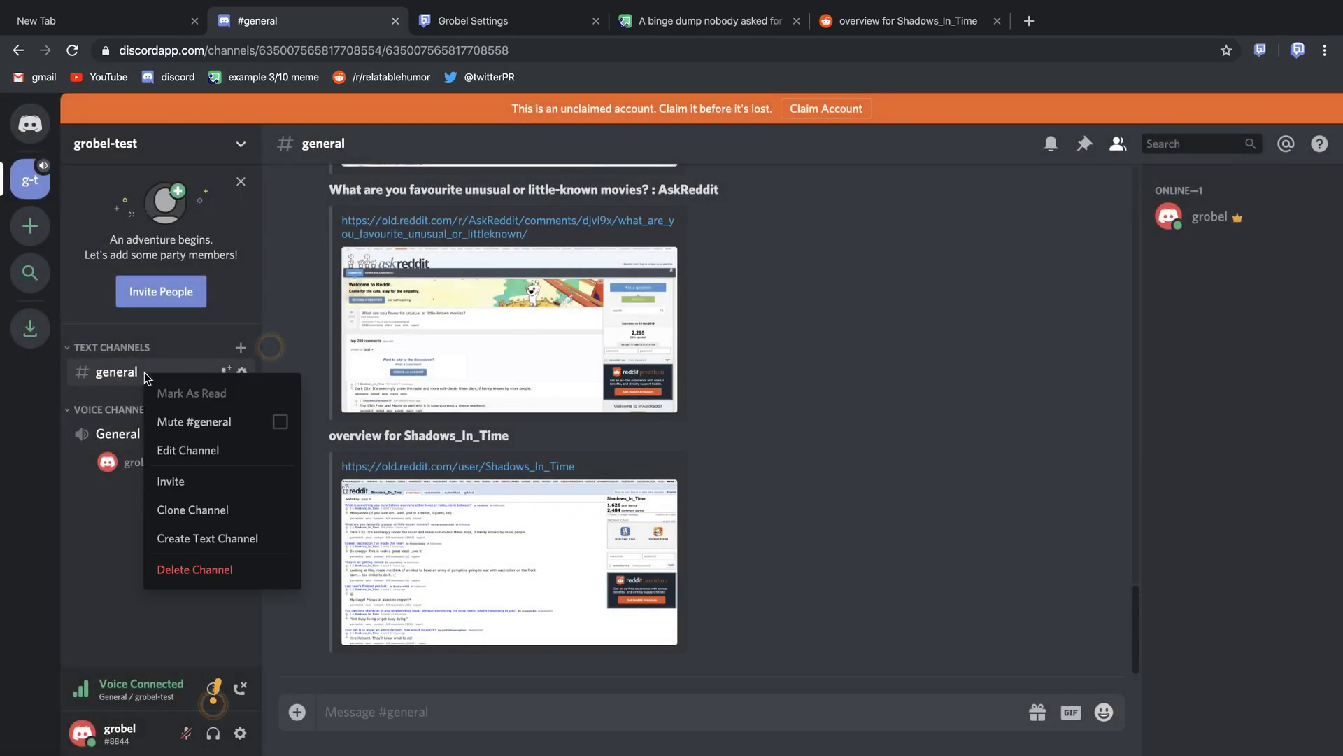
left_click(196, 421)
key("Escape")
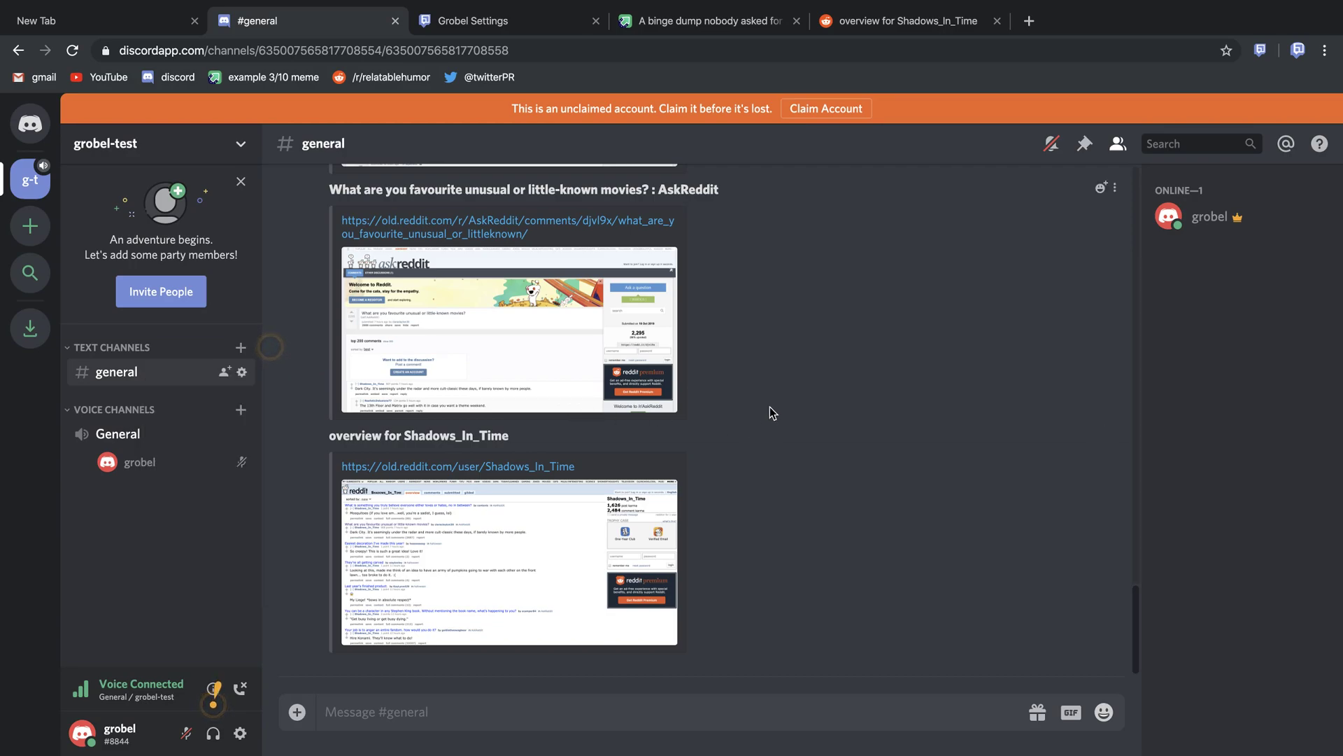